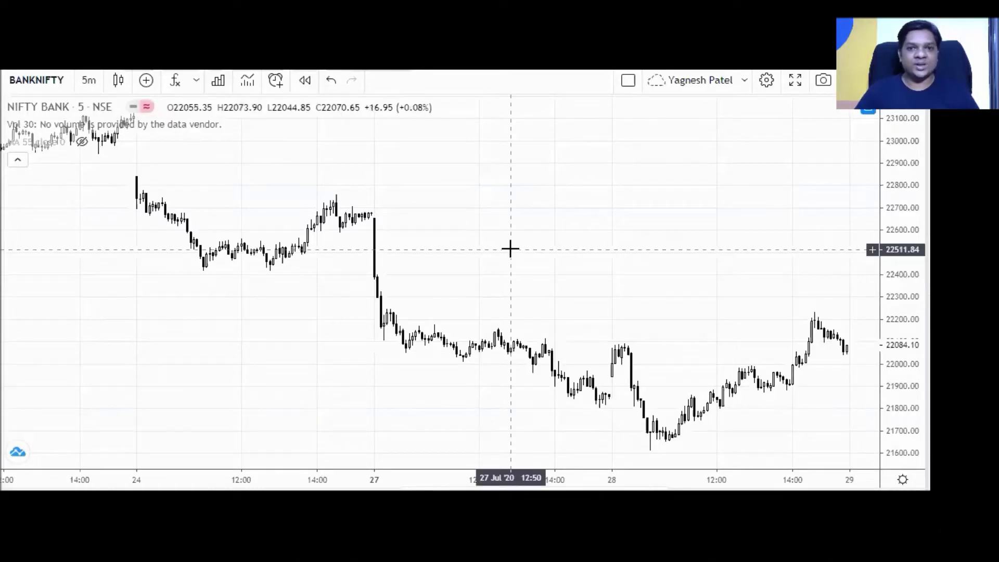
Step: Zoom the time axis out until the 5-minute bars span 22–29 July
{"action": "scroll", "coordinate": [511, 250], "scroll_direction": "down", "scroll_amount": 3}
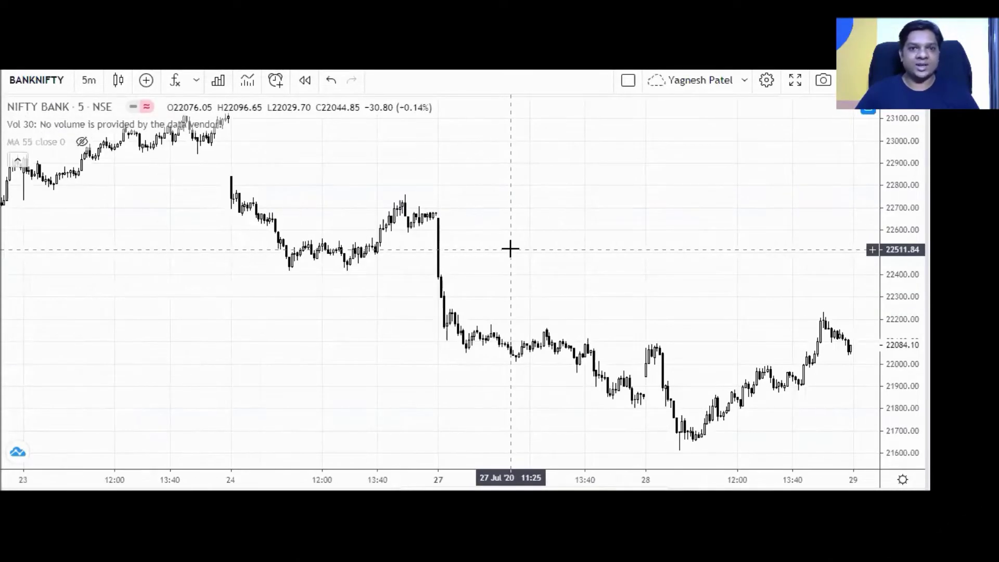
{"action": "scroll", "coordinate": [275, 326], "scroll_direction": "up", "scroll_amount": 2}
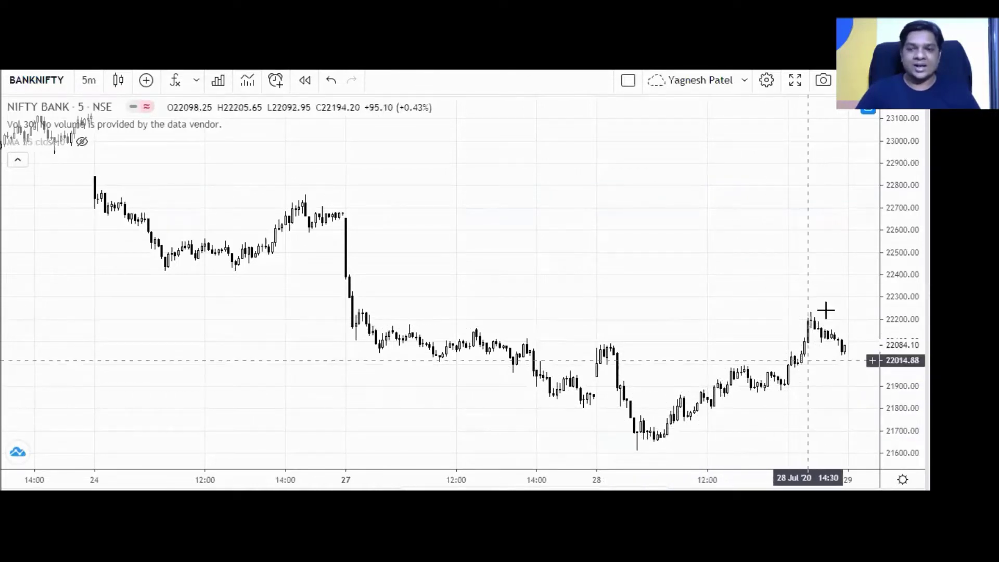
{"action": "scroll", "coordinate": [694, 315], "scroll_direction": "down", "scroll_amount": 1}
{"action": "scroll", "coordinate": [694, 315], "scroll_direction": "down", "scroll_amount": 1}
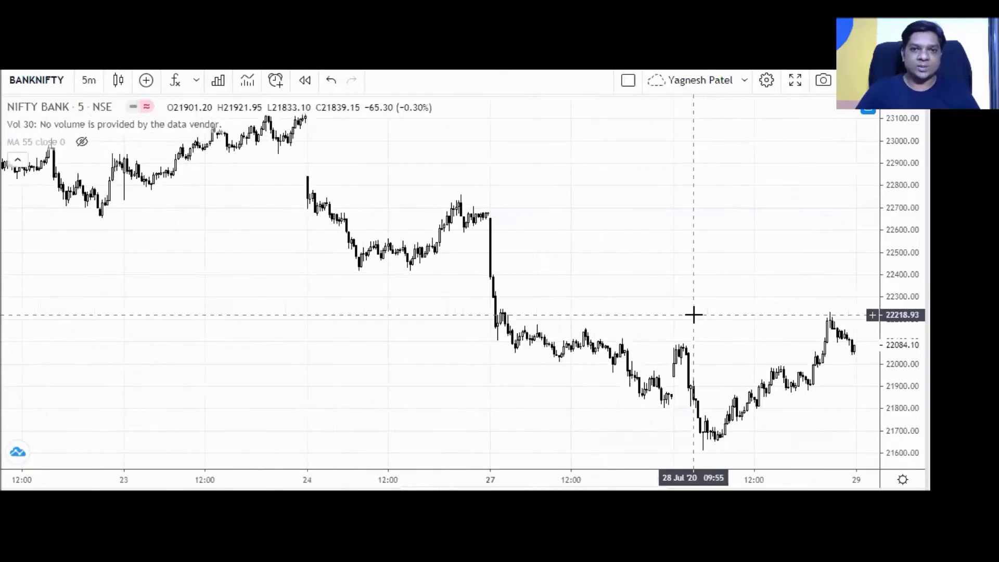
{"action": "scroll", "coordinate": [694, 315], "scroll_direction": "down", "scroll_amount": 1}
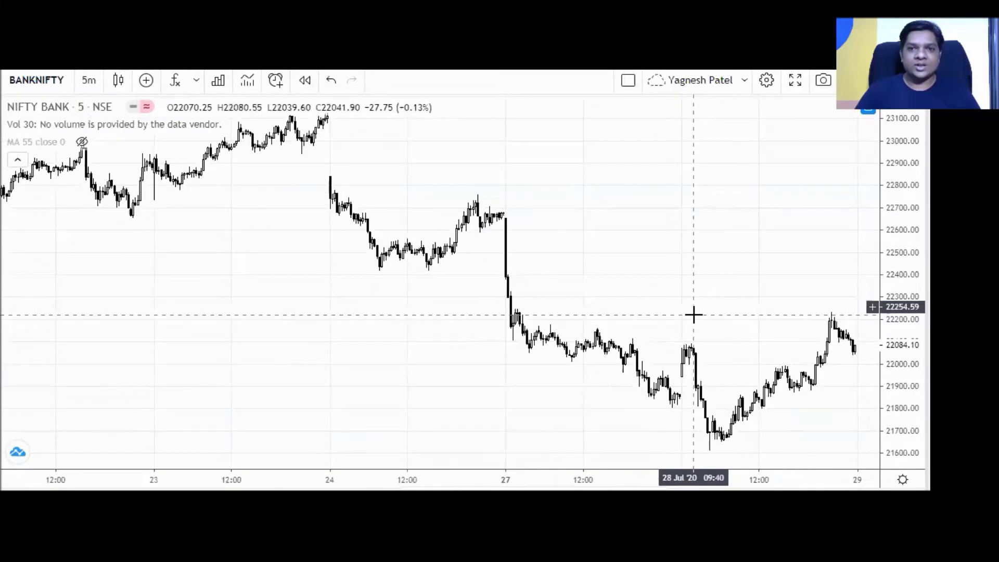
{"action": "scroll", "coordinate": [758, 393], "scroll_direction": "down", "scroll_amount": 1}
{"action": "scroll", "coordinate": [715, 355], "scroll_direction": "up", "scroll_amount": 1}
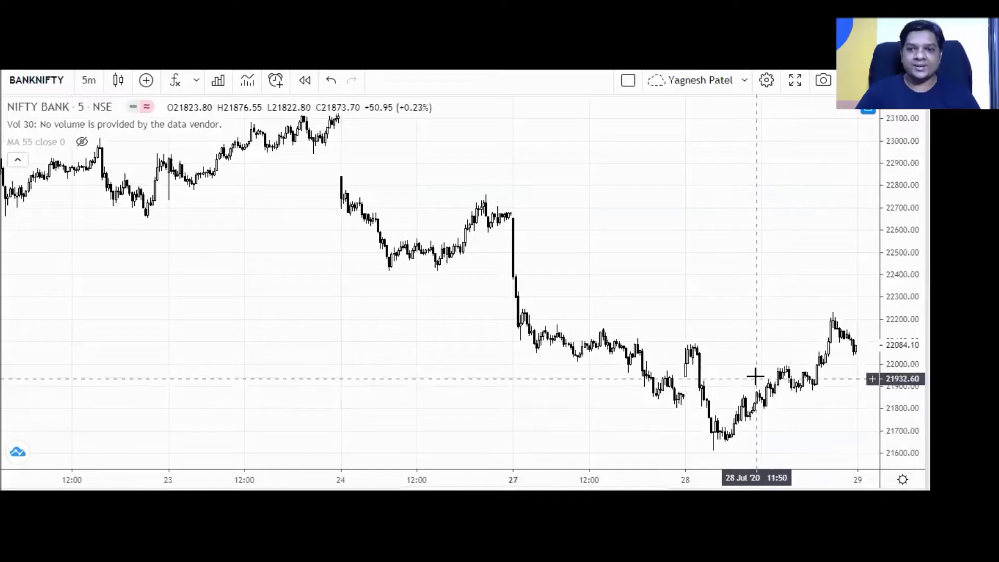
{"action": "scroll", "coordinate": [755, 377], "scroll_direction": "down", "scroll_amount": 1}
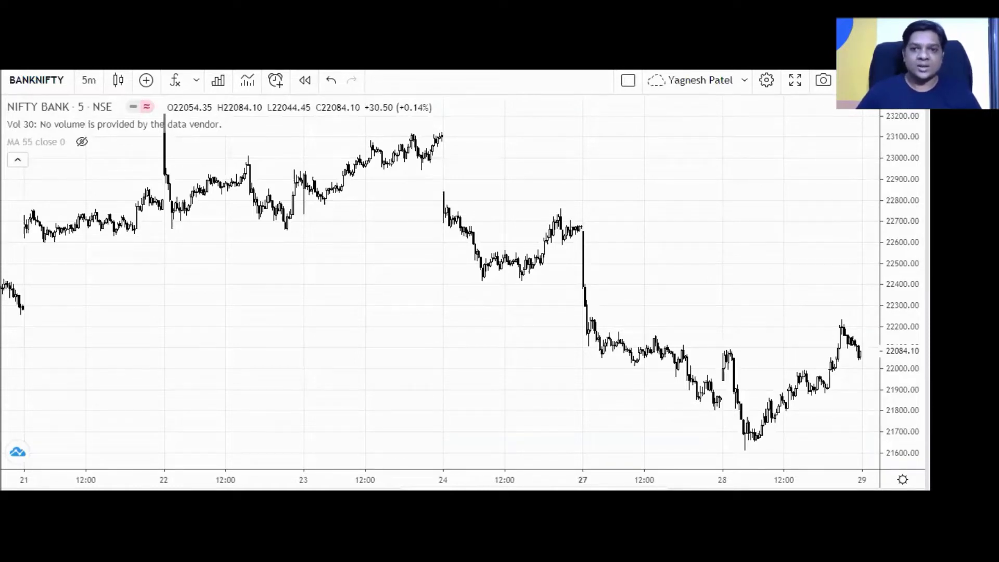
{"action": "scroll", "coordinate": [488, 342], "scroll_direction": "up", "scroll_amount": 2}
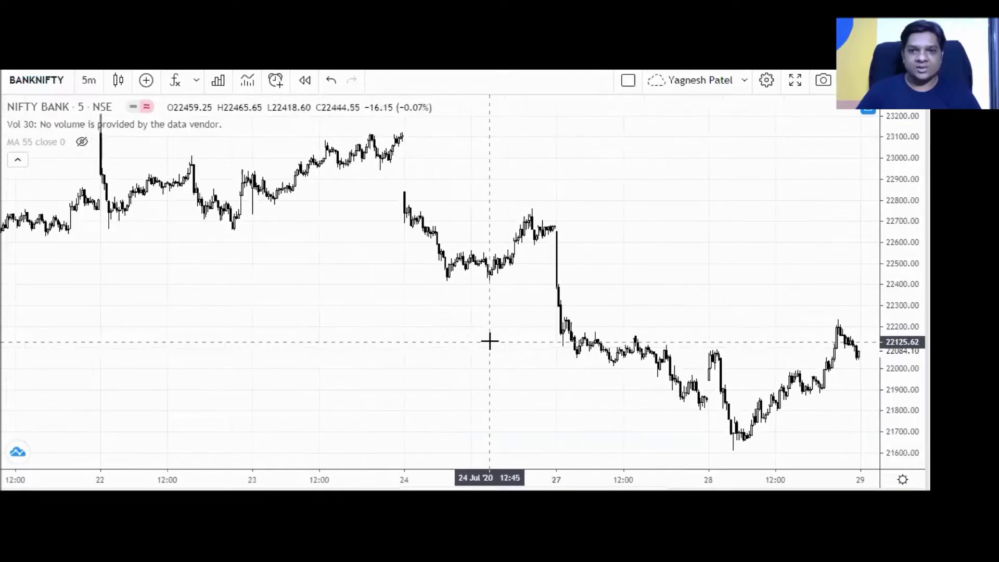
{"action": "left_click", "coordinate": [532, 210]}
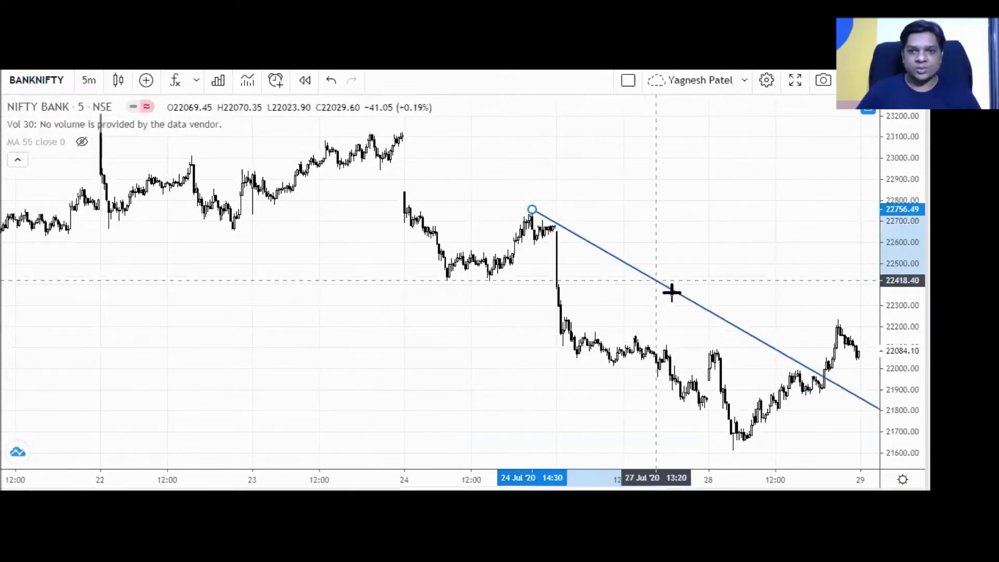
{"action": "left_click", "coordinate": [717, 351]}
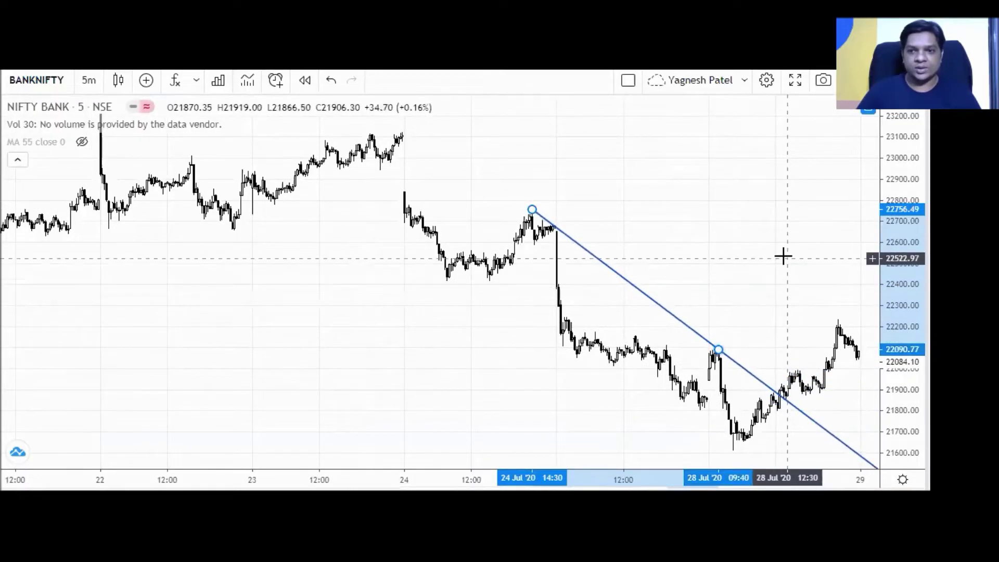
{"action": "scroll", "coordinate": [723, 269], "scroll_direction": "up", "scroll_amount": 4}
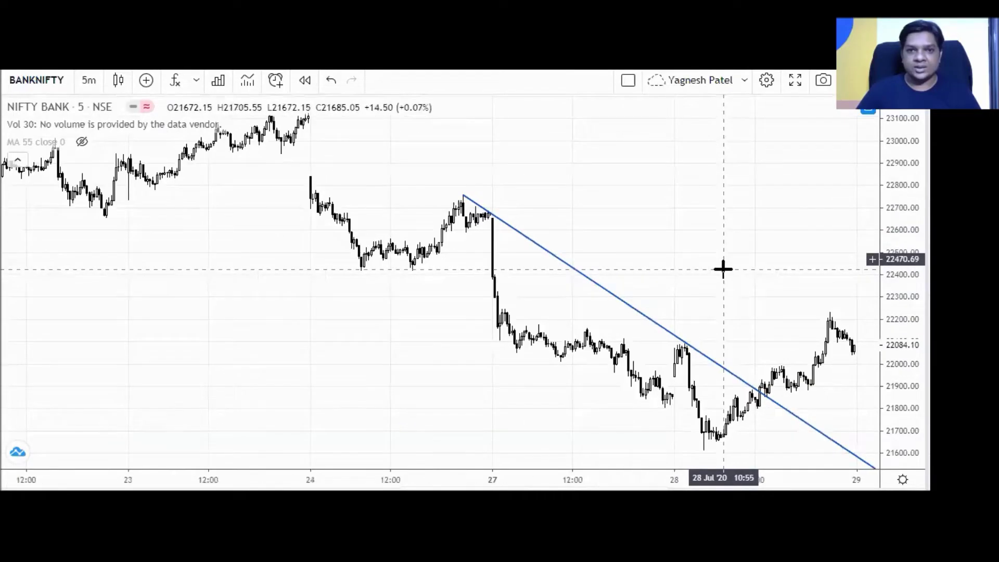
{"action": "scroll", "coordinate": [711, 281], "scroll_direction": "down", "scroll_amount": 2}
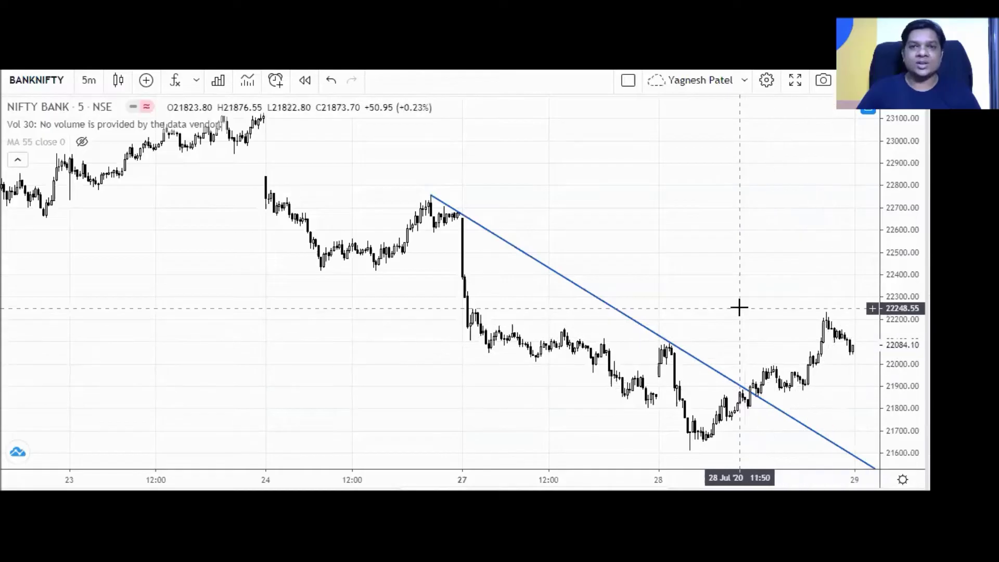
{"action": "scroll", "coordinate": [736, 307], "scroll_direction": "up", "scroll_amount": 2}
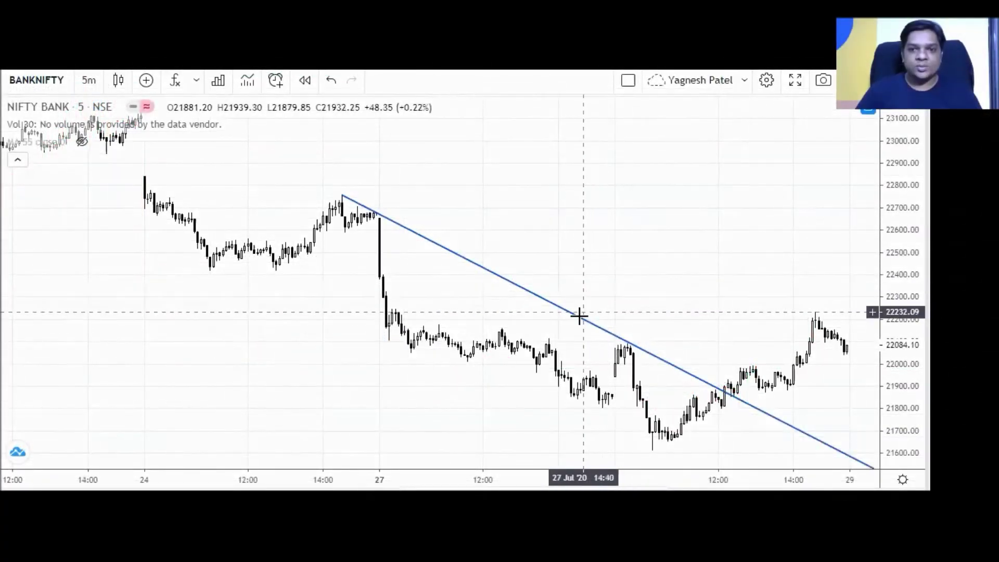
{"action": "key", "text": "Delete"}
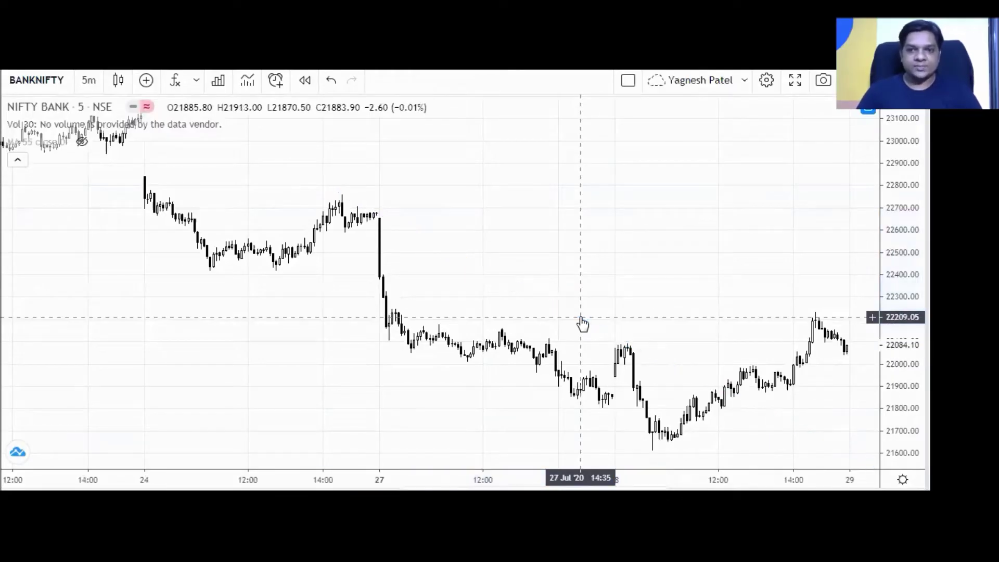
Step: In magenta, draw horizontal lines at 22232.65 resistance and 21615.00 support
{"action": "scroll", "coordinate": [606, 304], "scroll_direction": "up", "scroll_amount": 1}
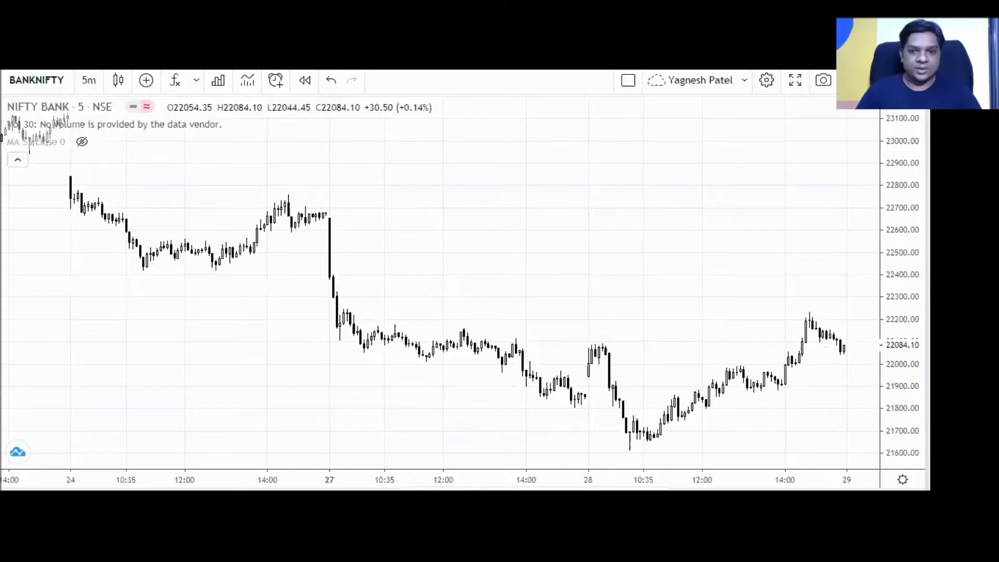
{"action": "left_click", "coordinate": [526, 434]}
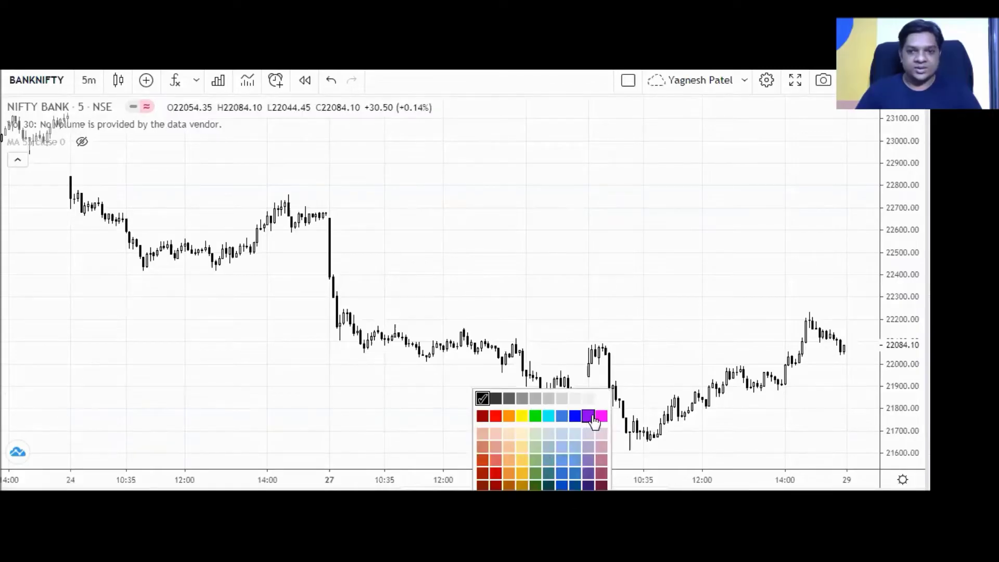
{"action": "left_click", "coordinate": [598, 415]}
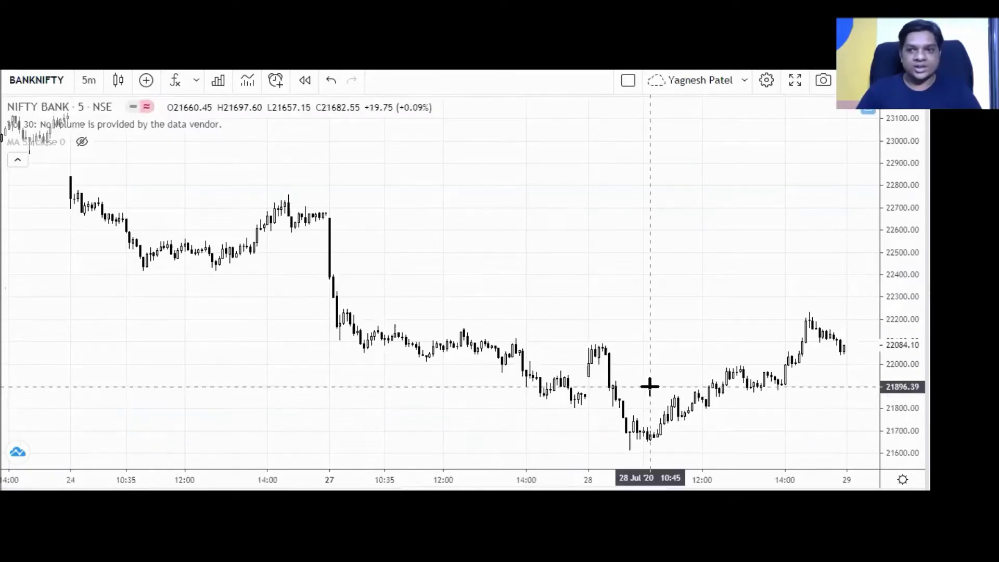
{"action": "left_click", "coordinate": [810, 313]}
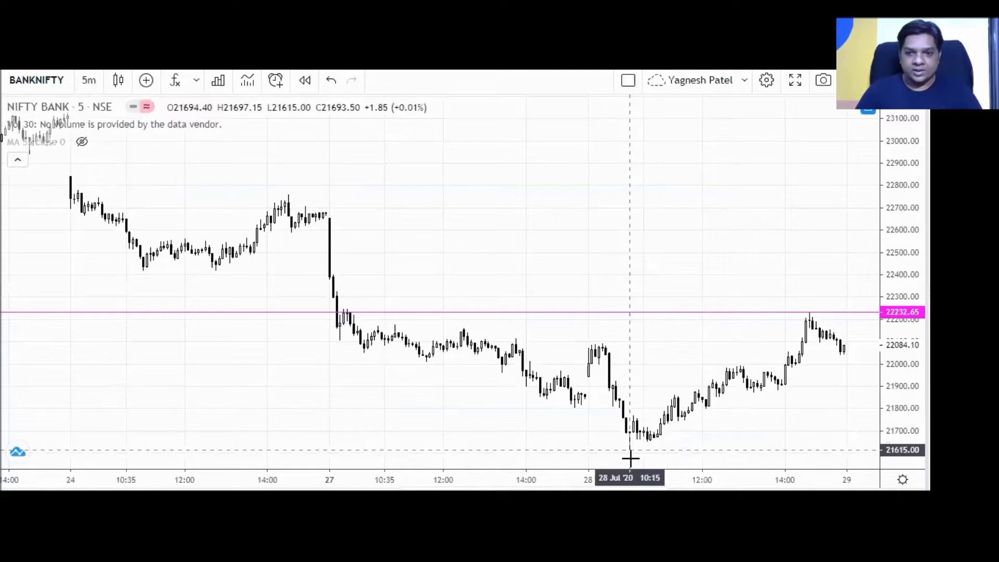
{"action": "left_click", "coordinate": [629, 450]}
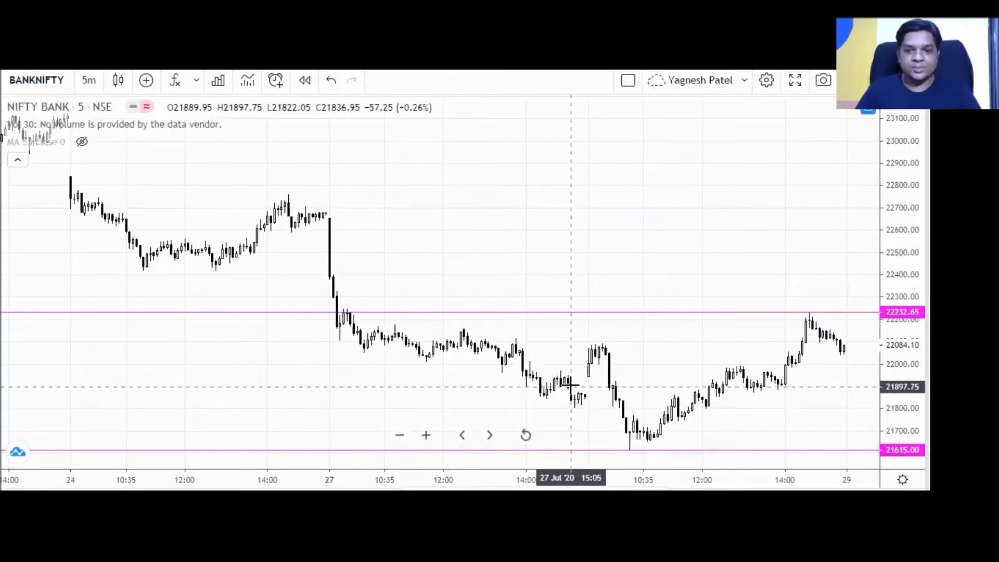
Step: Place a black horizontal line at 21803.63 with Alt+H and zoom into recent candles
{"action": "scroll", "coordinate": [570, 383], "scroll_direction": "up", "scroll_amount": 3}
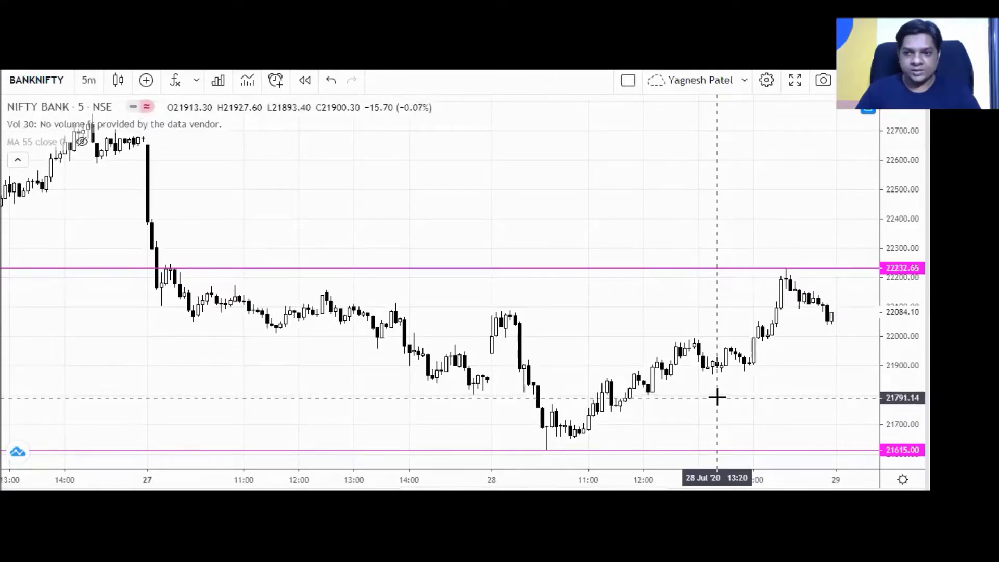
{"action": "key", "text": "alt+h"}
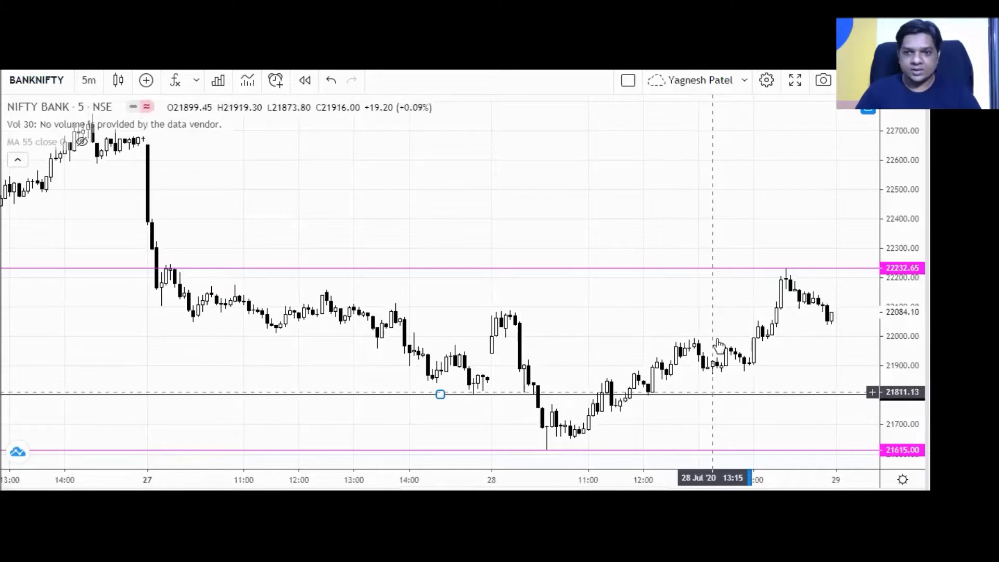
{"action": "scroll", "coordinate": [624, 315], "scroll_direction": "up", "scroll_amount": 2}
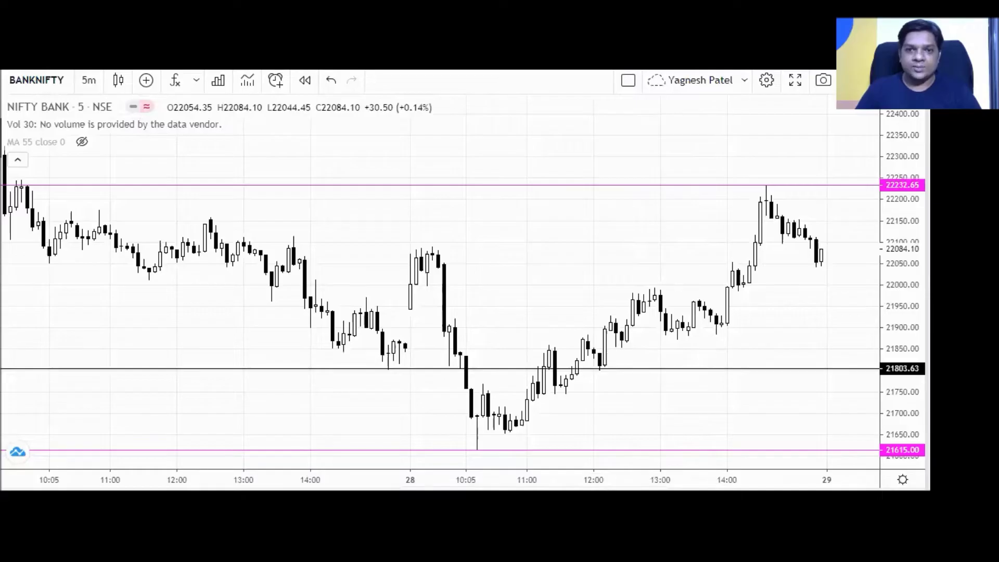
Step: Brush red strokes where price bounced off 21803.63, then remove all of them
{"action": "left_click_drag", "start_coordinate": [384, 358], "coordinate": [395, 370]}
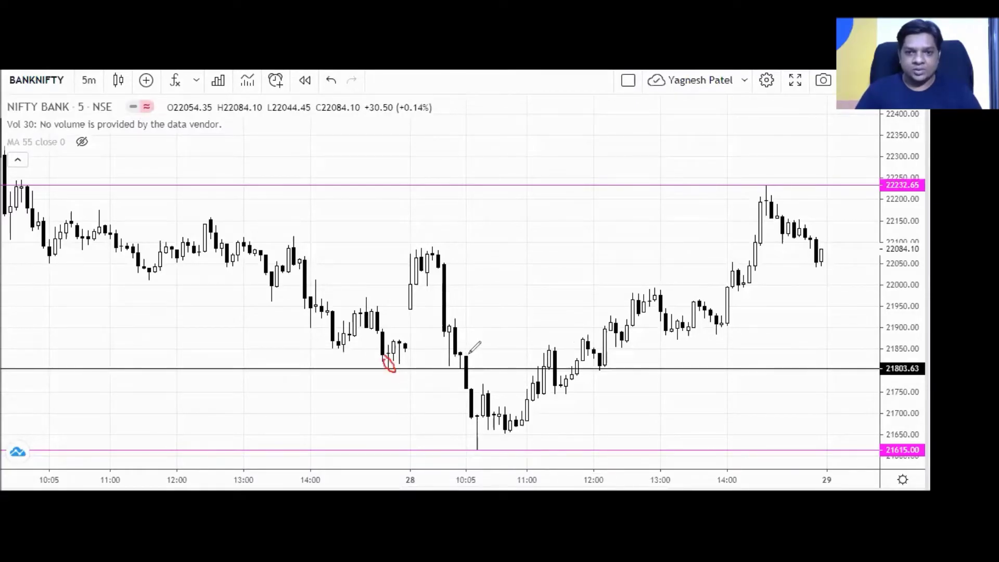
{"action": "left_click_drag", "start_coordinate": [553, 351], "coordinate": [544, 371]}
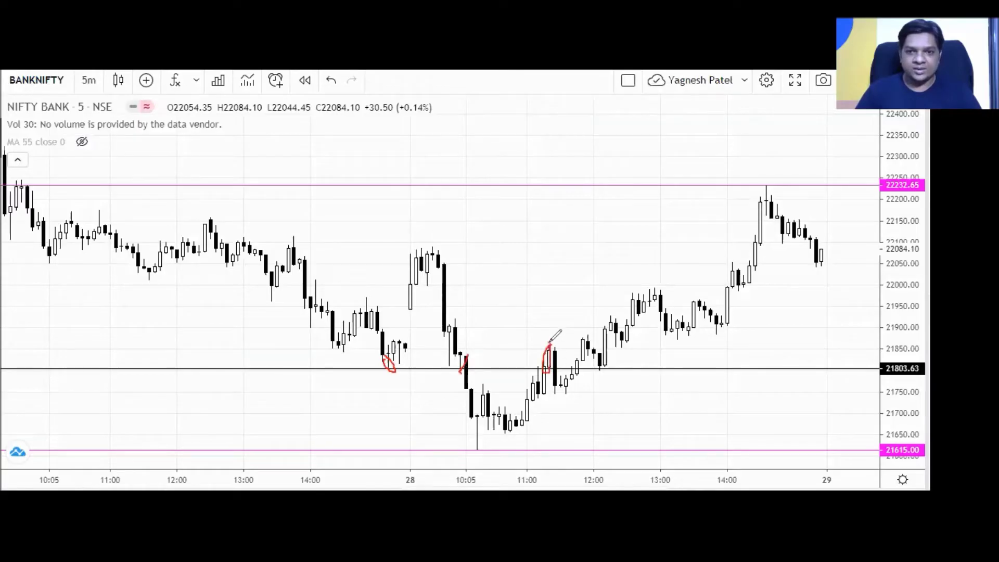
{"action": "mouse_move", "coordinate": [575, 367]}
{"action": "left_mouse_down"}
{"action": "mouse_move", "coordinate": [587, 337]}
{"action": "mouse_move", "coordinate": [601, 366]}
{"action": "left_mouse_up"}
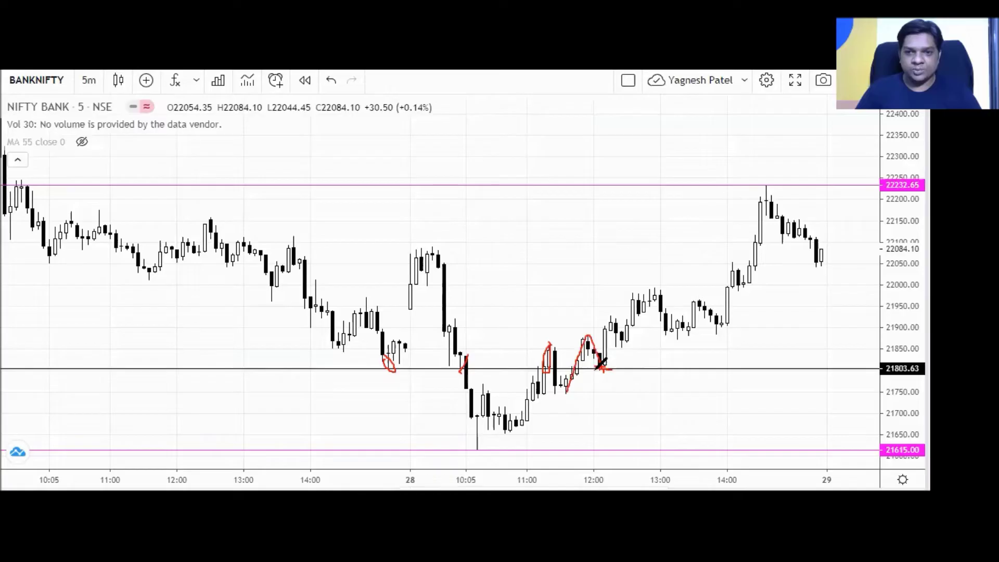
{"action": "left_click_drag", "start_coordinate": [605, 357], "coordinate": [644, 287]}
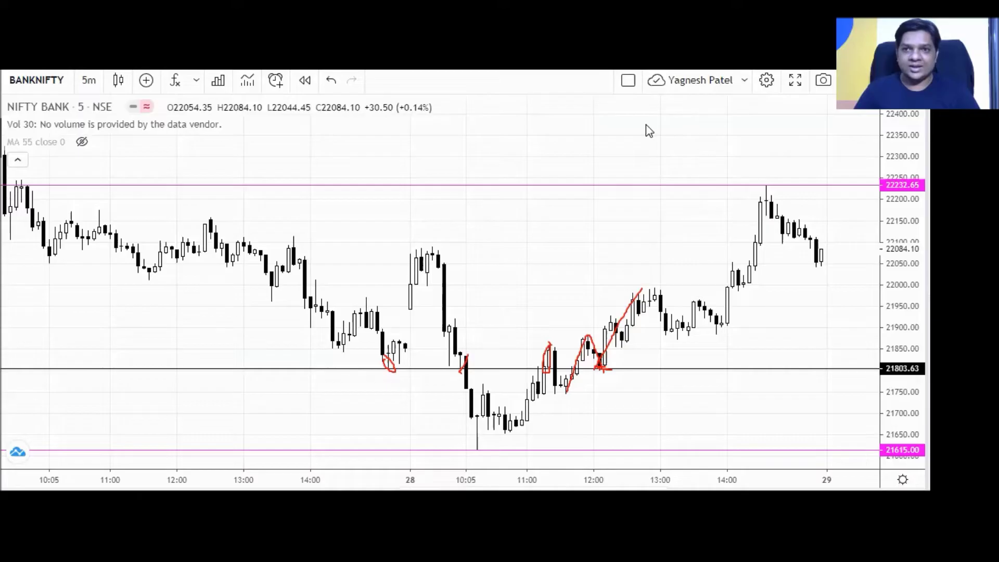
{"action": "key", "text": "Escape"}
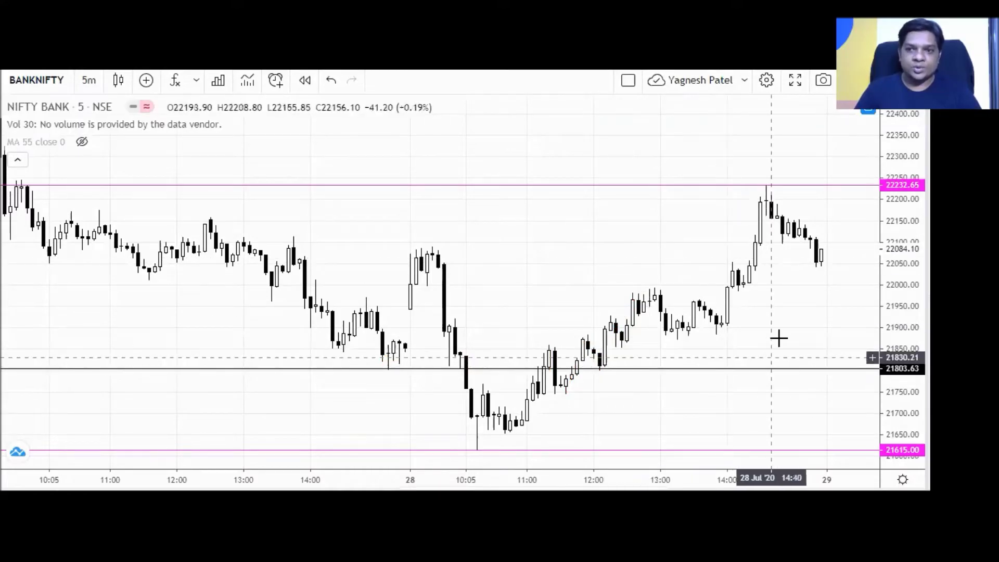
Step: Zoom out to earlier days and set a black horizontal line at 22702.73 on the 24 Jul highs
{"action": "scroll", "coordinate": [779, 338], "scroll_direction": "down", "scroll_amount": 3}
{"action": "left_click_drag", "start_coordinate": [676, 309], "coordinate": [623, 309]}
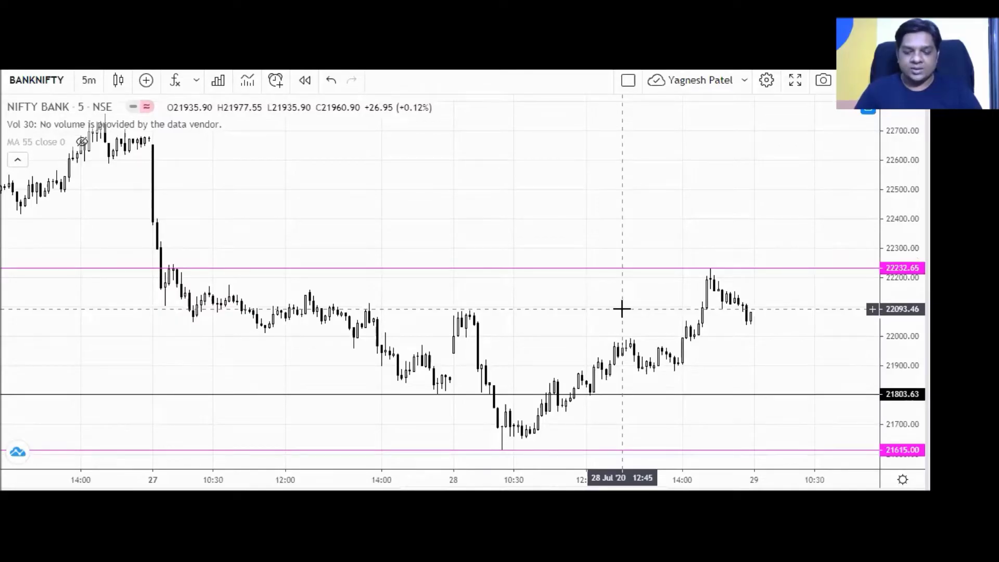
{"action": "scroll", "coordinate": [619, 309], "scroll_direction": "down", "scroll_amount": 1}
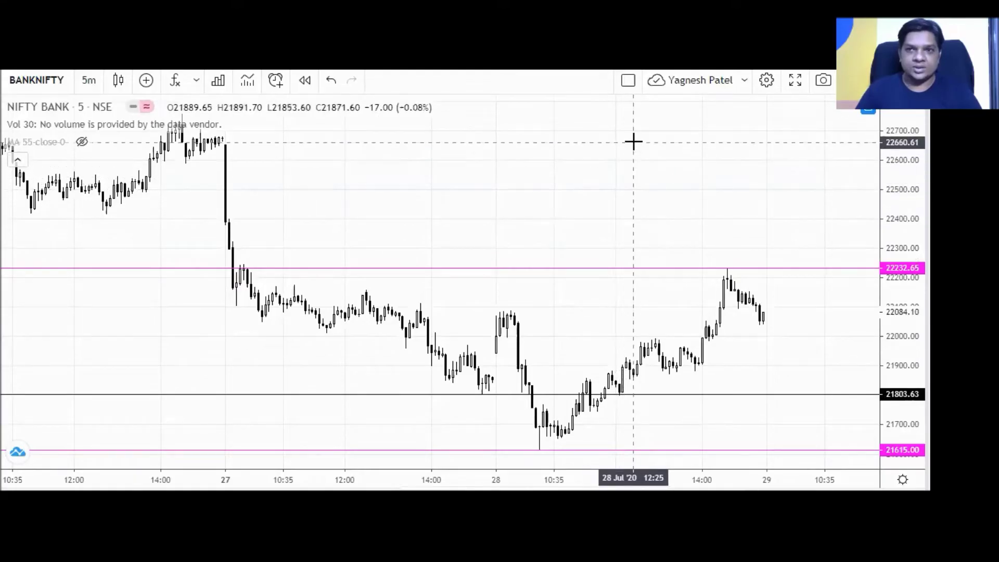
{"action": "key", "text": "alt+h"}
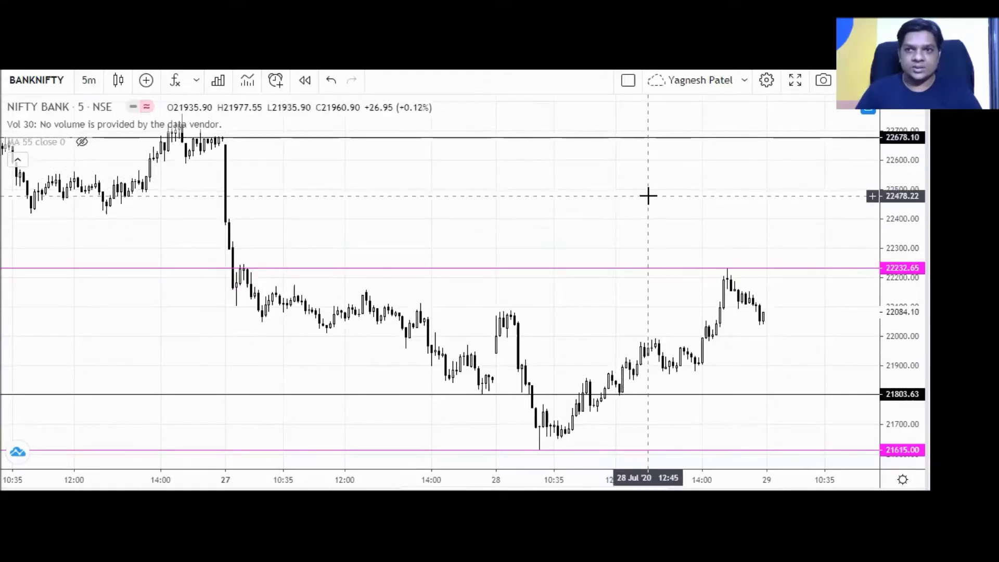
{"action": "scroll", "coordinate": [653, 201], "scroll_direction": "down", "scroll_amount": 1}
{"action": "scroll", "coordinate": [654, 202], "scroll_direction": "down", "scroll_amount": 1}
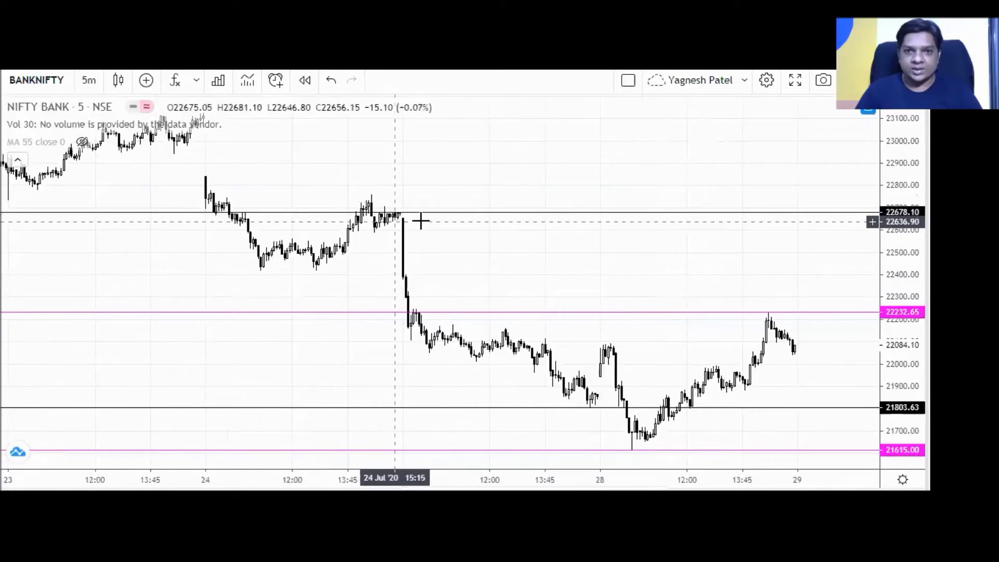
{"action": "left_click_drag", "start_coordinate": [439, 212], "coordinate": [439, 212]}
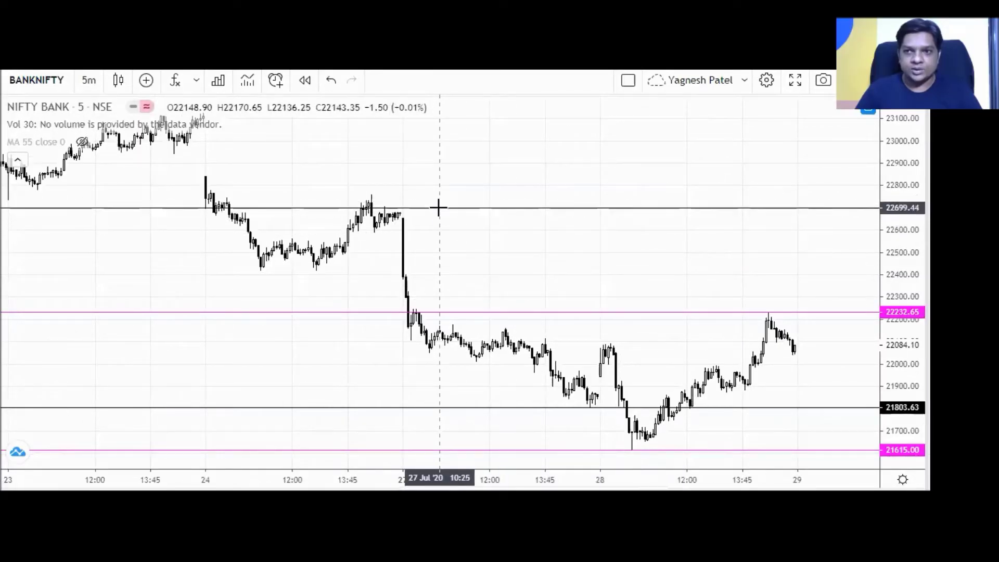
{"action": "mouse_move", "coordinate": [438, 208]}
{"action": "left_mouse_down"}
{"action": "mouse_move", "coordinate": [449, 203]}
{"action": "mouse_move", "coordinate": [441, 207]}
{"action": "left_mouse_up"}
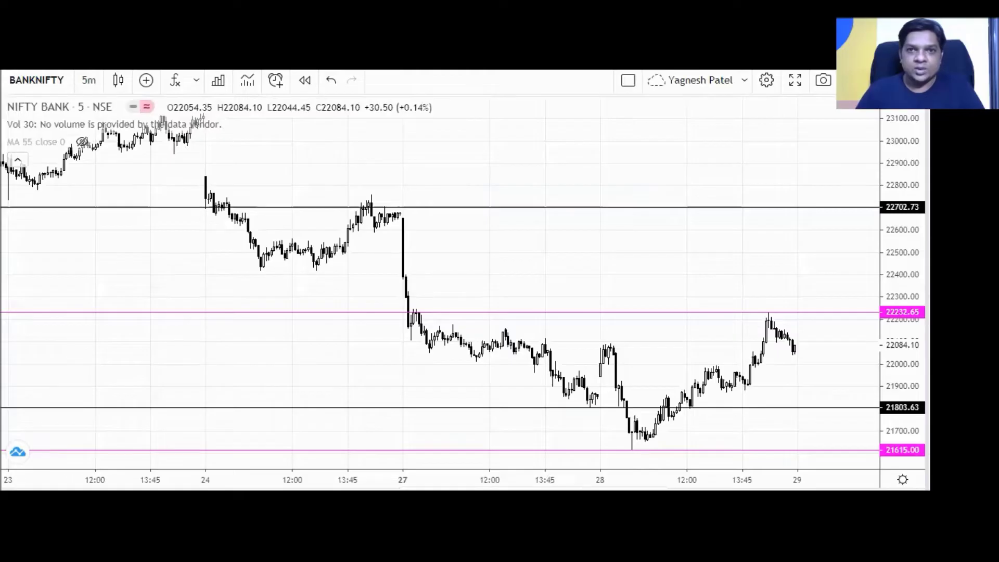
{"action": "mouse_move", "coordinate": [373, 205]}
{"action": "left_mouse_down"}
{"action": "mouse_move", "coordinate": [395, 209]}
{"action": "mouse_move", "coordinate": [414, 303]}
{"action": "left_mouse_up"}
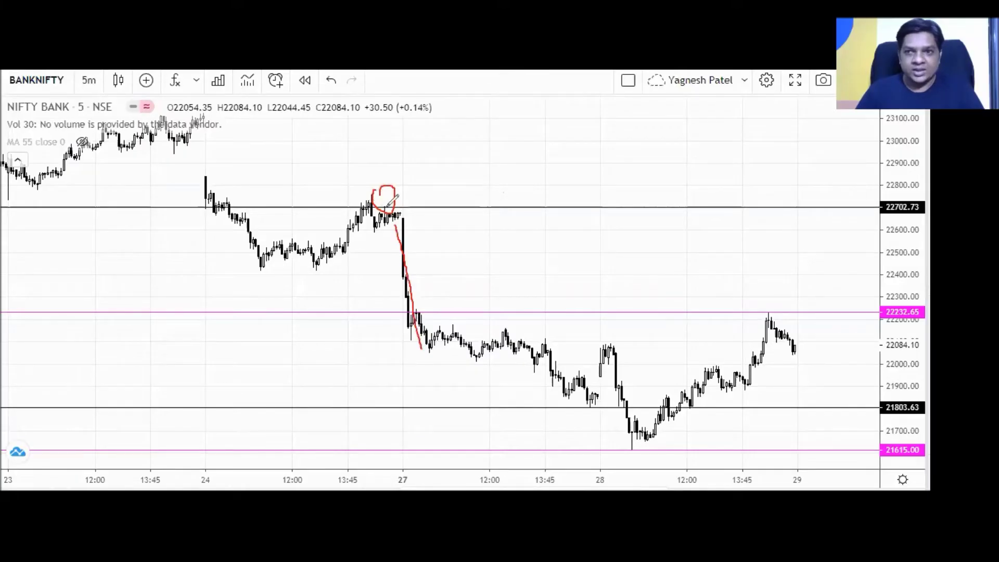
{"action": "mouse_move", "coordinate": [701, 210]}
{"action": "left_mouse_down"}
{"action": "mouse_move", "coordinate": [759, 221]}
{"action": "mouse_move", "coordinate": [830, 204]}
{"action": "left_mouse_up"}
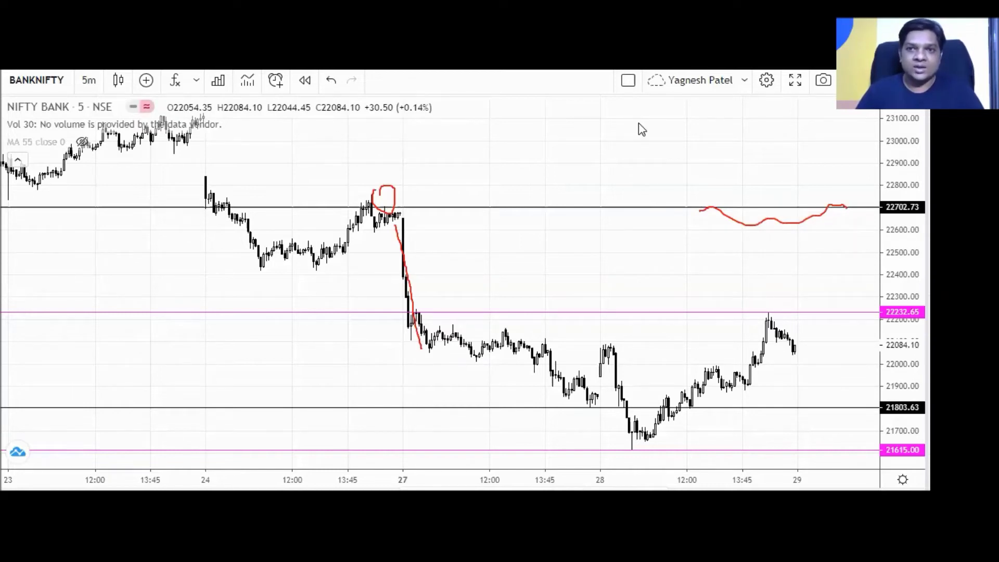
{"action": "key", "text": "e"}
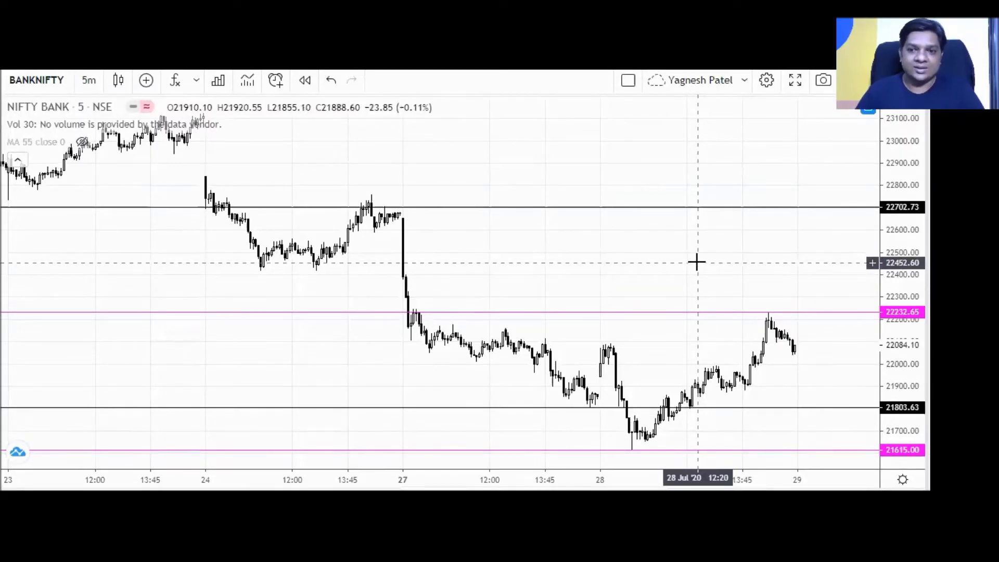
{"action": "scroll", "coordinate": [697, 263], "scroll_direction": "down", "scroll_amount": 2}
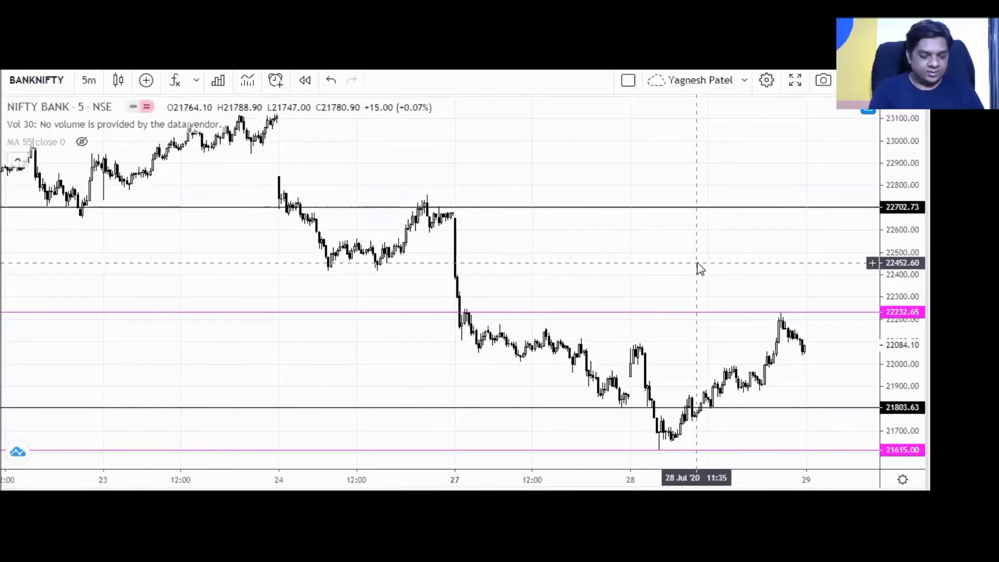
Step: Change the chart symbol to NIFTY and pan to 28–30 July
{"action": "type", "text": "NIFTY"}
{"action": "key", "text": "Return"}
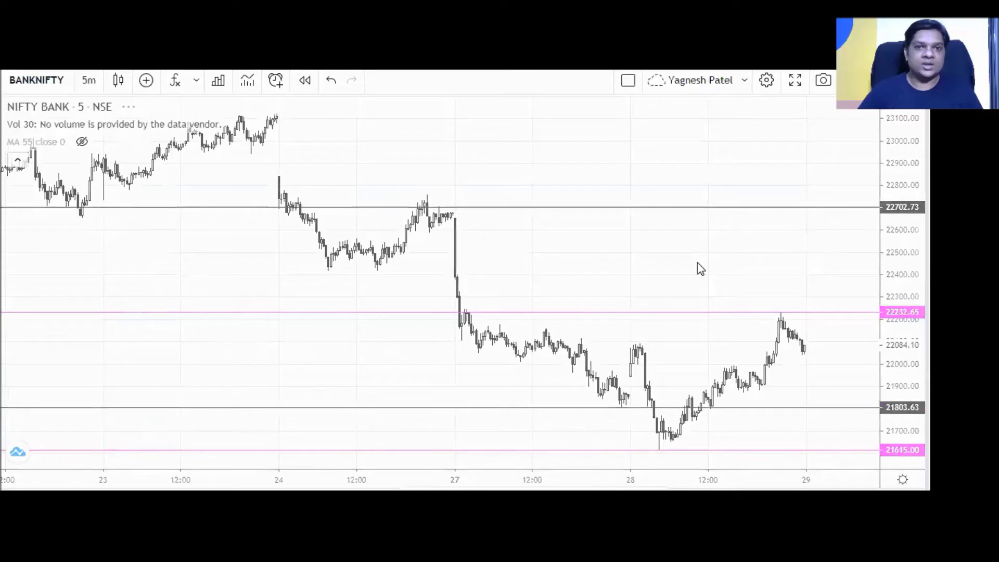
{"action": "left_click_drag", "start_coordinate": [775, 332], "coordinate": [549, 343]}
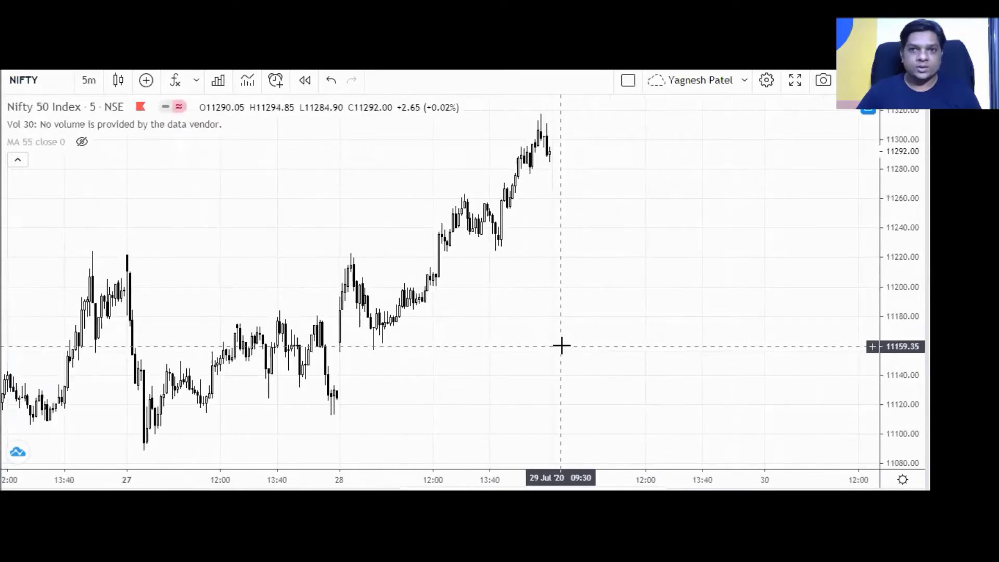
Step: Zoom in on the latest Nifty bars and enable magnet mode for drawings
{"action": "scroll", "coordinate": [561, 345], "scroll_direction": "down", "scroll_amount": 5}
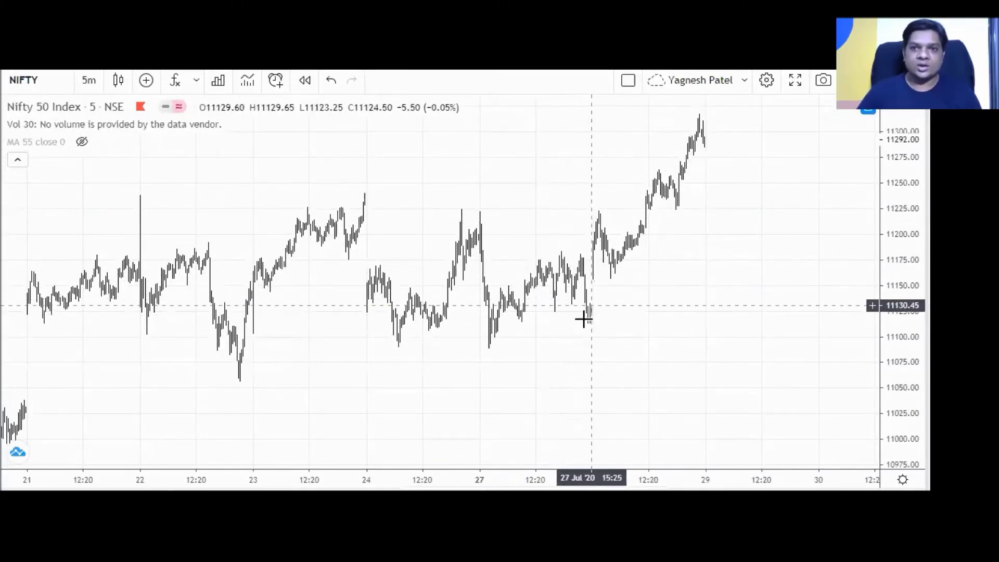
{"action": "scroll", "coordinate": [575, 328], "scroll_direction": "up", "scroll_amount": 2}
{"action": "scroll", "coordinate": [575, 328], "scroll_direction": "up", "scroll_amount": 1}
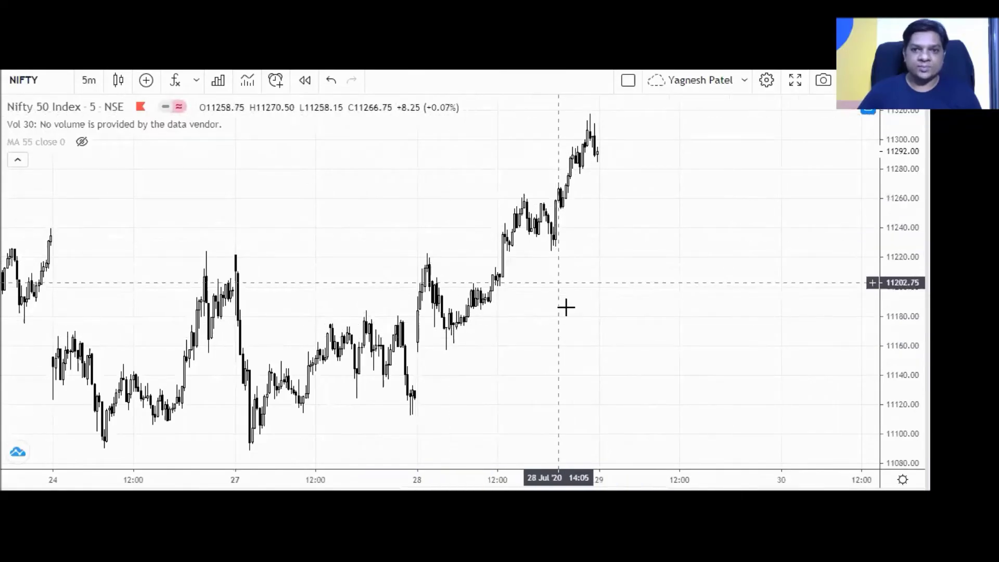
{"action": "scroll", "coordinate": [565, 306], "scroll_direction": "up", "scroll_amount": 2}
{"action": "scroll", "coordinate": [582, 310], "scroll_direction": "up", "scroll_amount": 1}
{"action": "left_click_drag", "start_coordinate": [588, 310], "coordinate": [685, 328]}
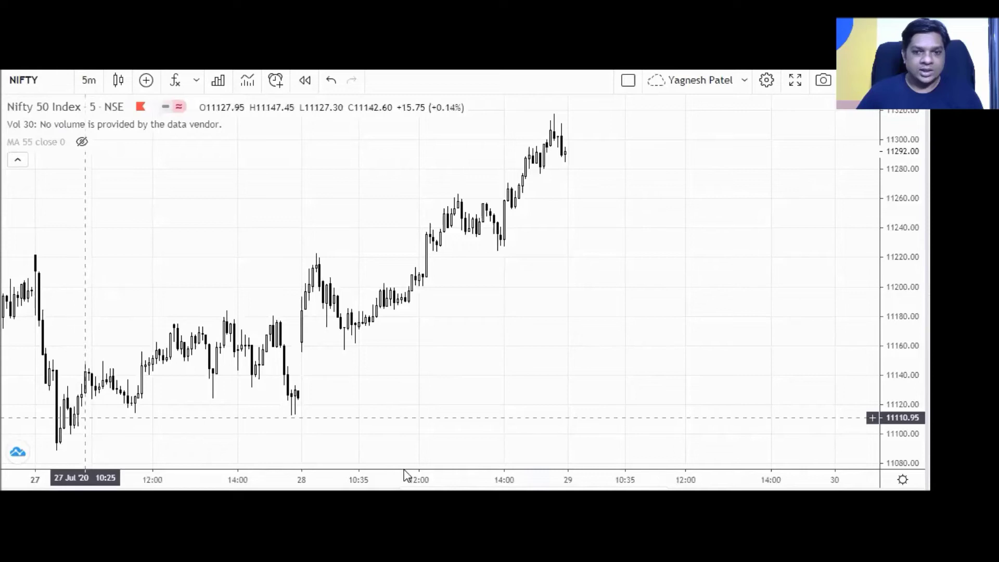
{"action": "key", "text": "ctrl"}
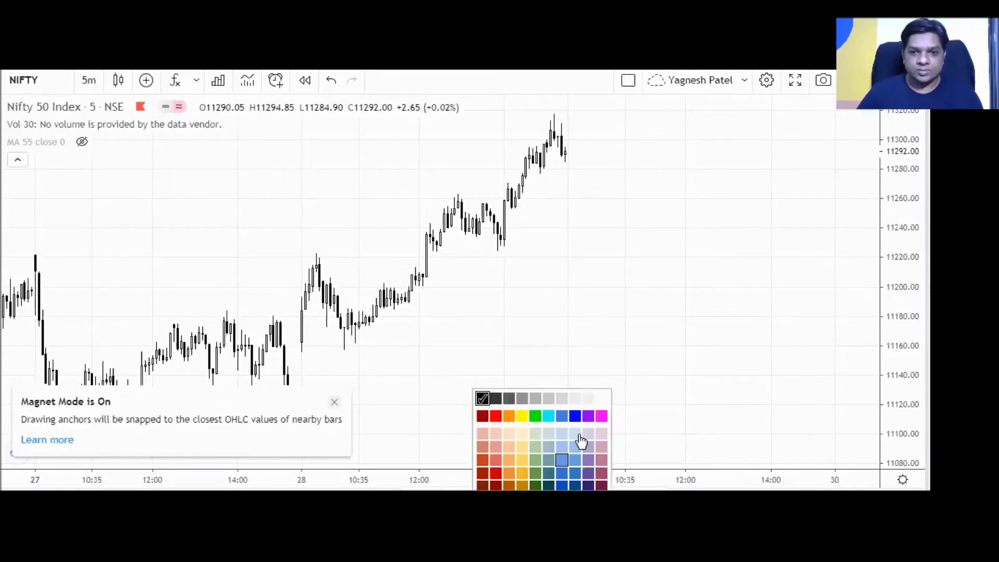
Step: Pick magenta as the drawing colour and widen the price scale to 11000–11400 around the 11317.75 high
{"action": "left_click", "coordinate": [600, 419]}
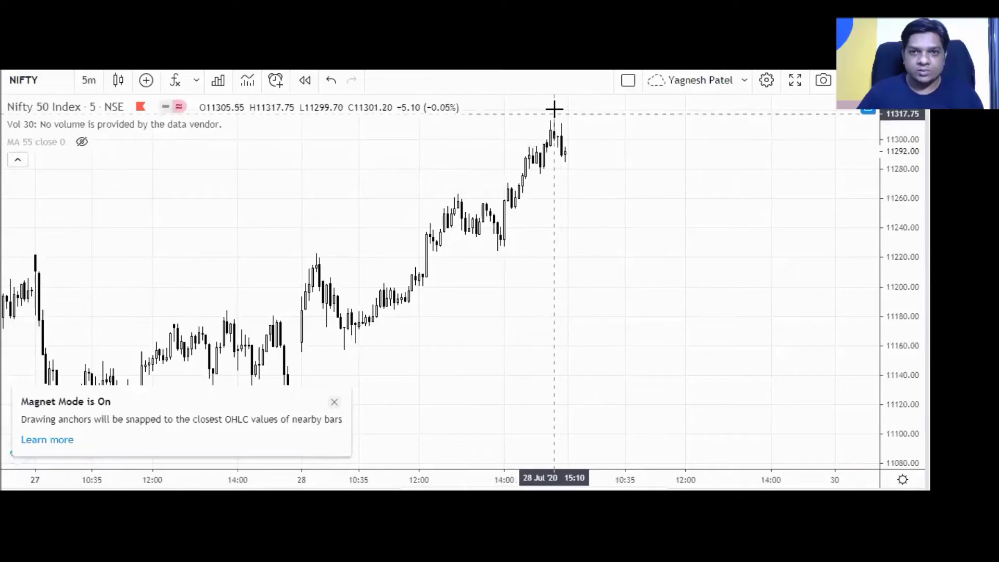
{"action": "scroll", "coordinate": [645, 245], "scroll_direction": "down", "scroll_amount": 2}
{"action": "scroll", "coordinate": [645, 260], "scroll_direction": "down", "scroll_amount": 1}
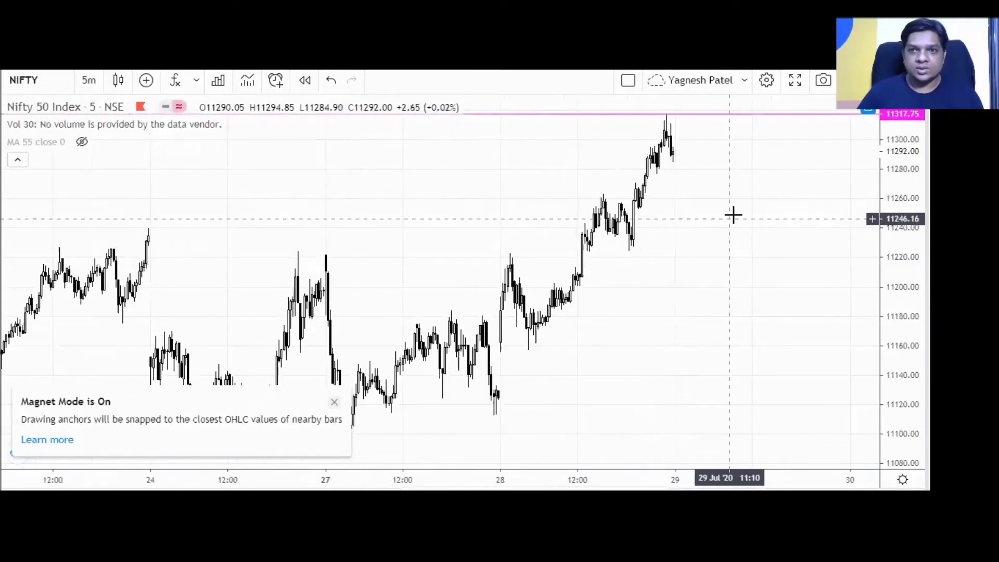
{"action": "left_click_drag", "start_coordinate": [894, 201], "coordinate": [889, 340]}
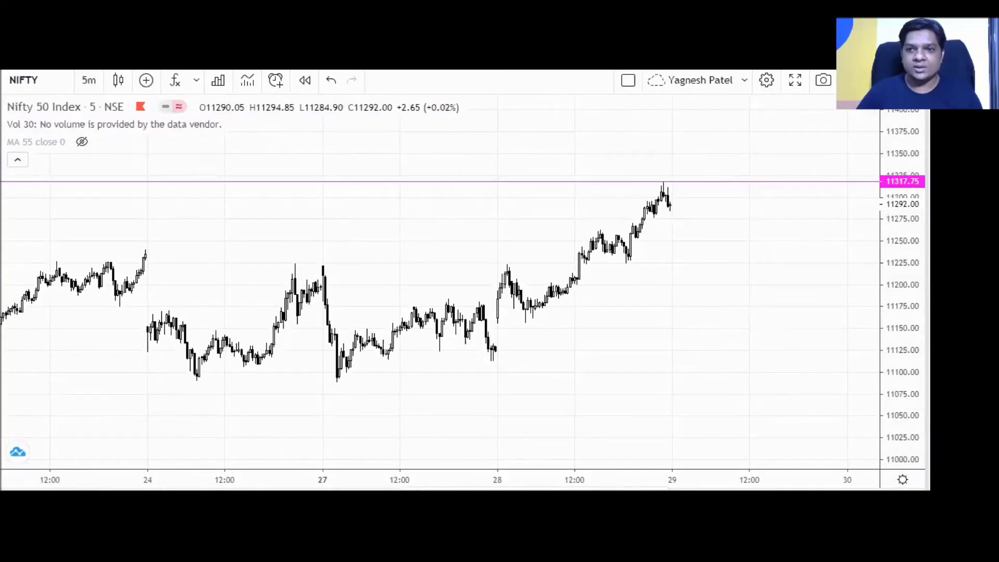
{"action": "scroll", "coordinate": [740, 368], "scroll_direction": "up", "scroll_amount": 3}
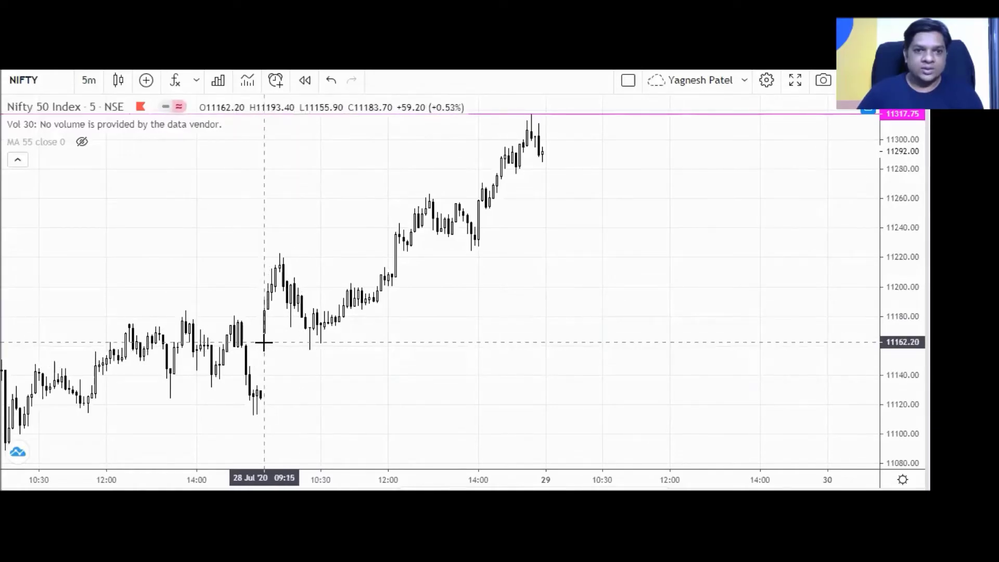
Step: Place a horizontal line at 11155.90 with Alt+H and confirm it is magenta
{"action": "key", "text": "alt+h"}
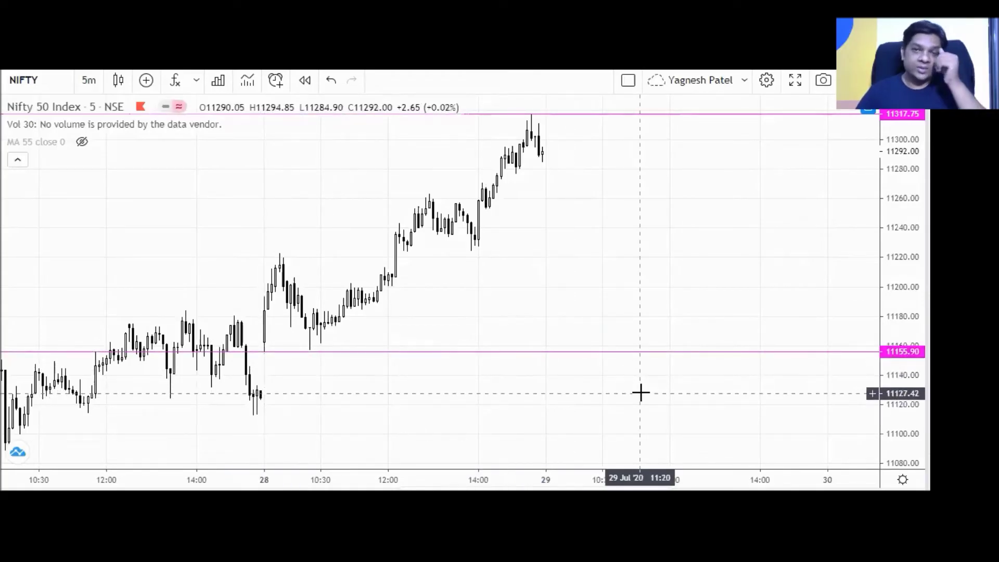
{"action": "scroll", "coordinate": [640, 393], "scroll_direction": "down", "scroll_amount": 3}
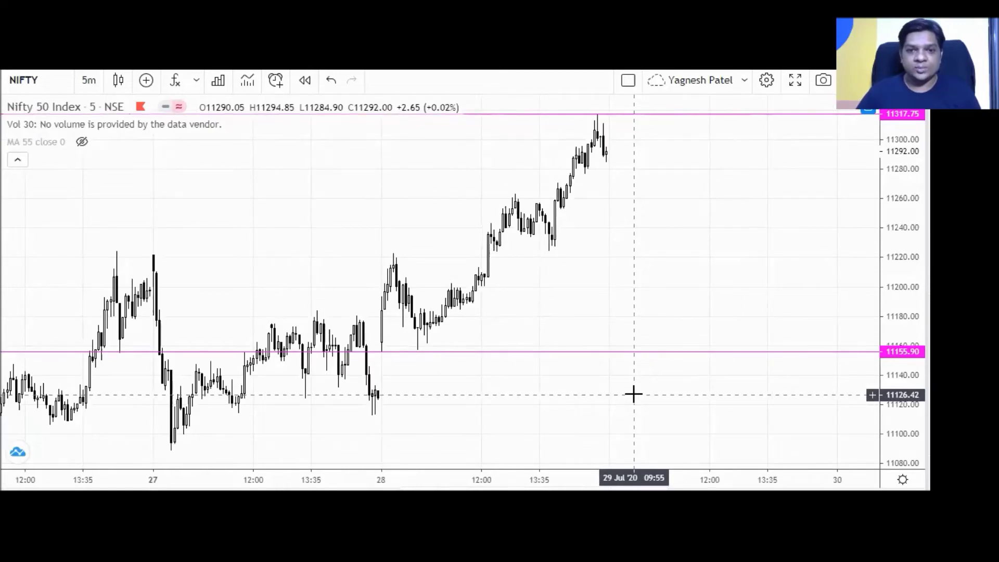
{"action": "scroll", "coordinate": [634, 394], "scroll_direction": "down", "scroll_amount": 2}
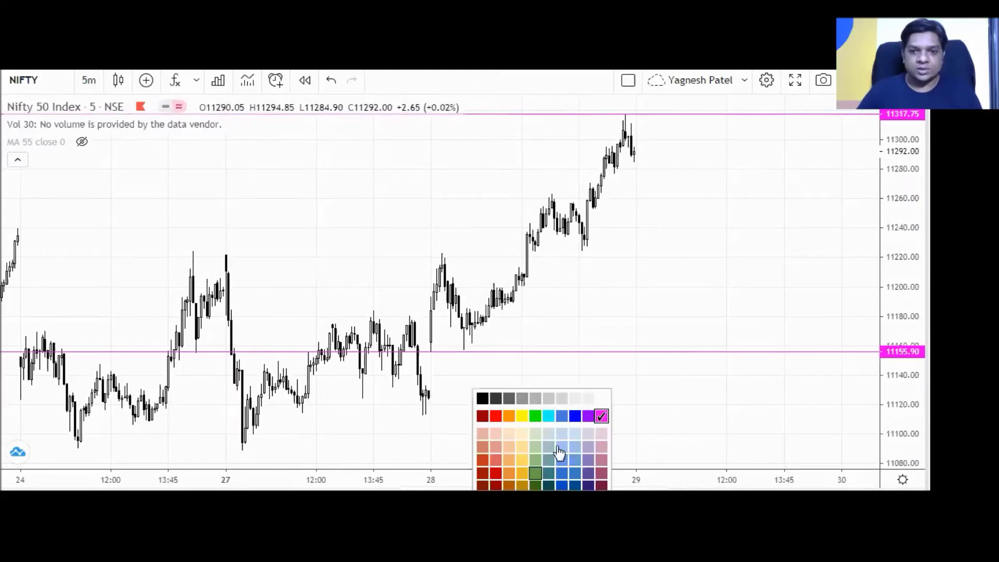
{"action": "left_click", "coordinate": [481, 398]}
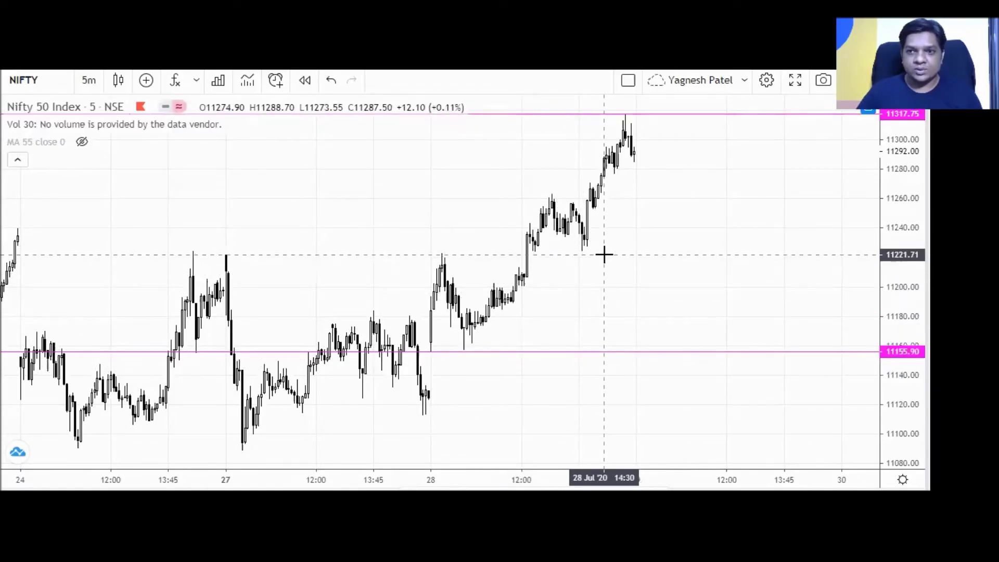
Step: Add a black line at 11221.71 and sketch marks on the peaks touching it
{"action": "key", "text": "alt+h"}
{"action": "scroll", "coordinate": [625, 334], "scroll_direction": "down", "scroll_amount": 3}
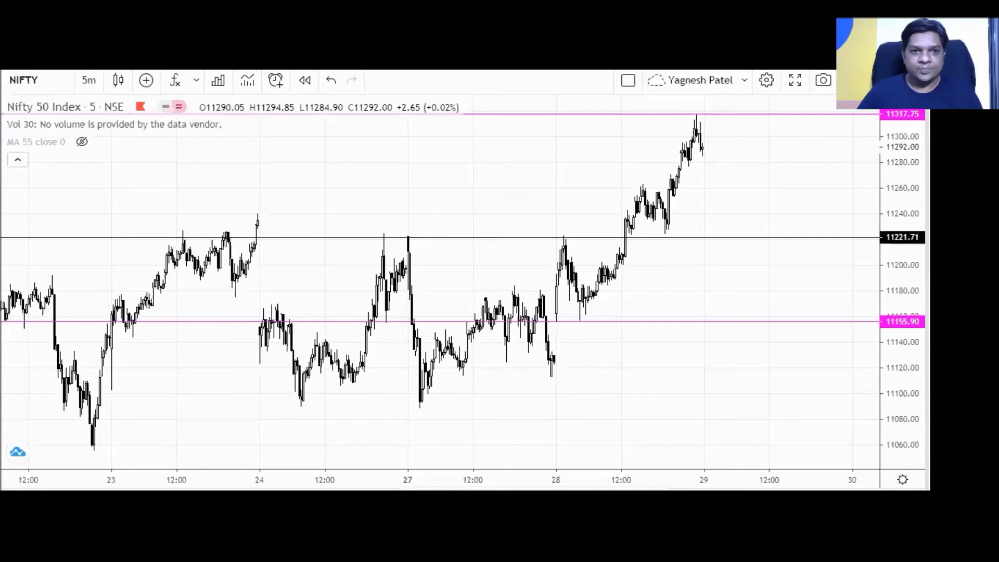
{"action": "left_click_drag", "start_coordinate": [276, 196], "coordinate": [255, 227]}
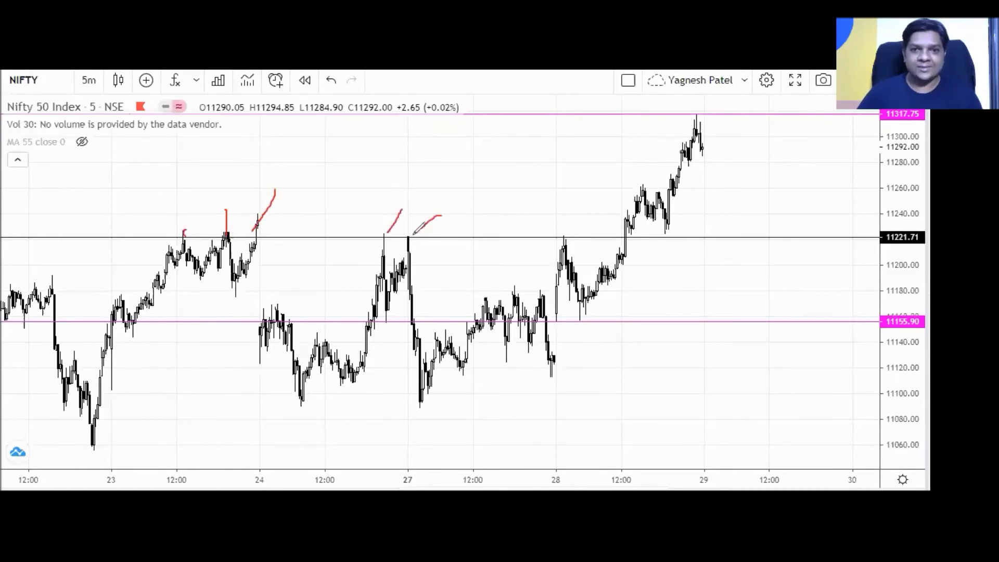
{"action": "left_click_drag", "start_coordinate": [583, 199], "coordinate": [566, 235]}
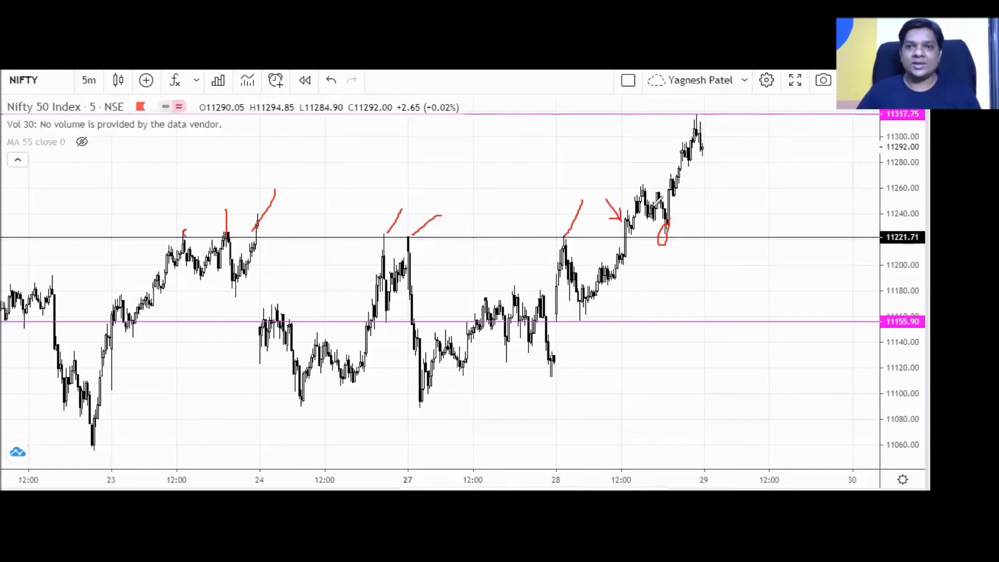
Step: Clear the red hand-drawn marks and auto-fit the price scale to the candles
{"action": "key", "text": "e"}
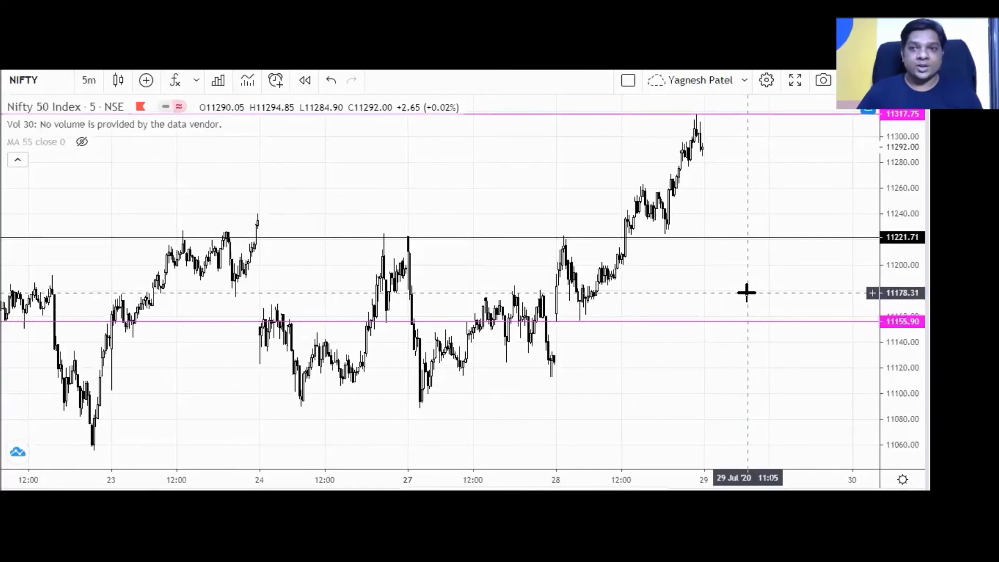
{"action": "scroll", "coordinate": [746, 292], "scroll_direction": "up", "scroll_amount": 2}
{"action": "scroll", "coordinate": [885, 218], "scroll_direction": "down", "scroll_amount": 3}
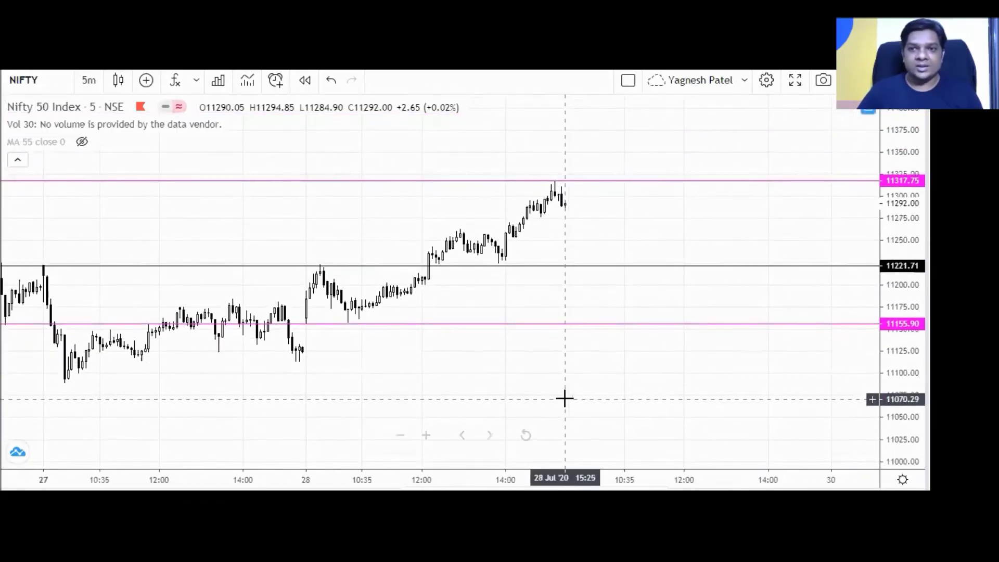
{"action": "scroll", "coordinate": [573, 395], "scroll_direction": "down", "scroll_amount": 5}
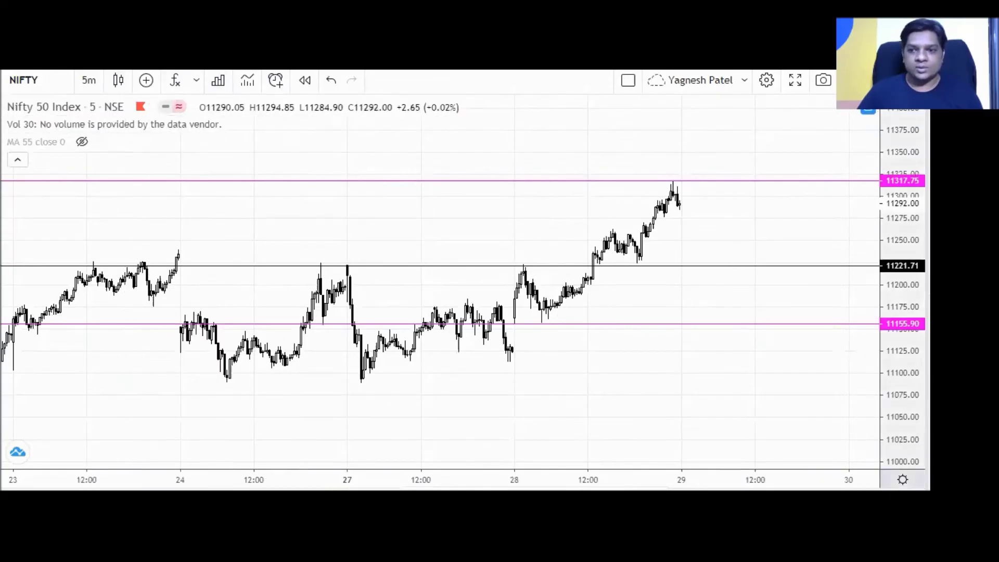
{"action": "key", "text": "alt+r"}
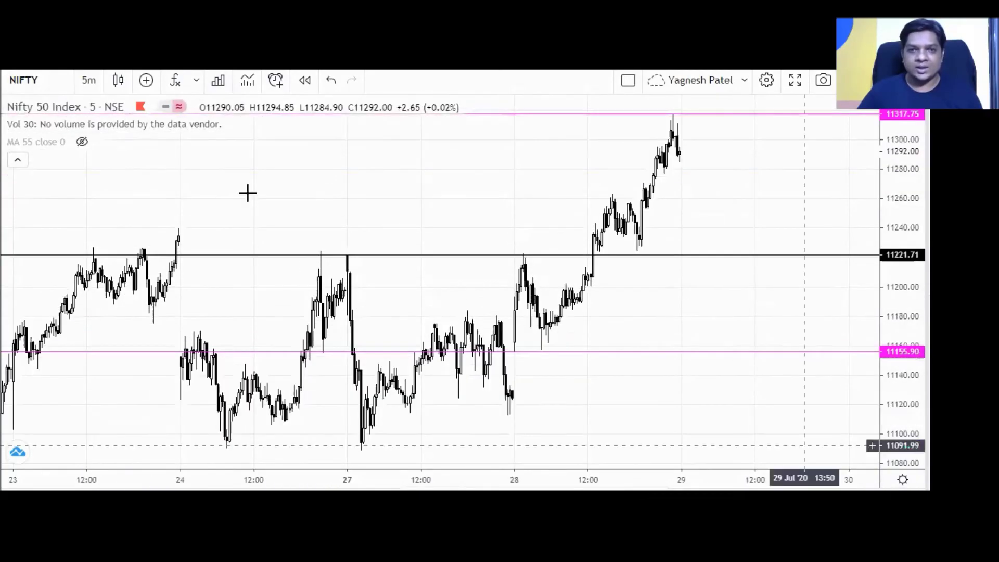
{"action": "left_click", "coordinate": [90, 84]}
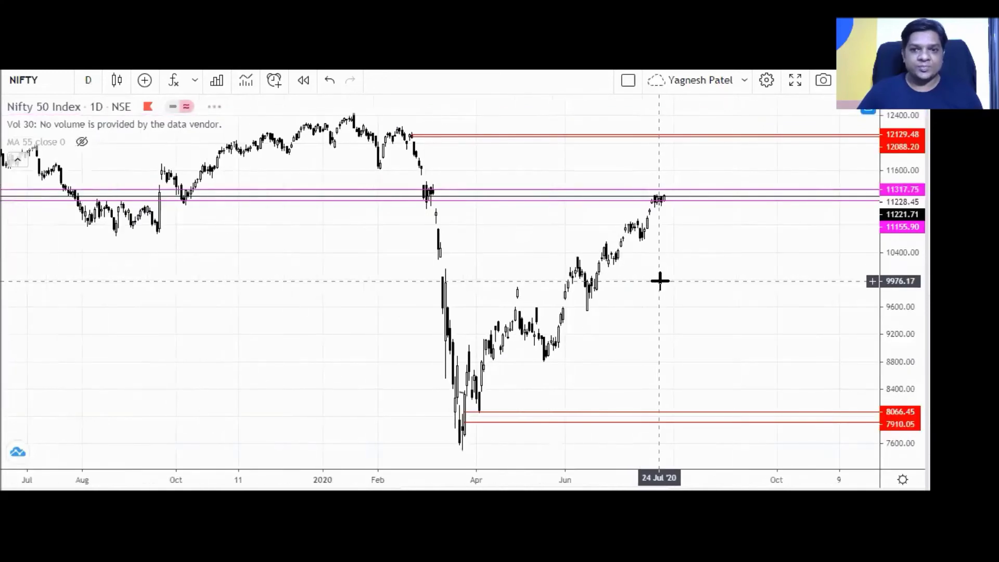
{"action": "scroll", "coordinate": [410, 247], "scroll_direction": "up", "scroll_amount": 1}
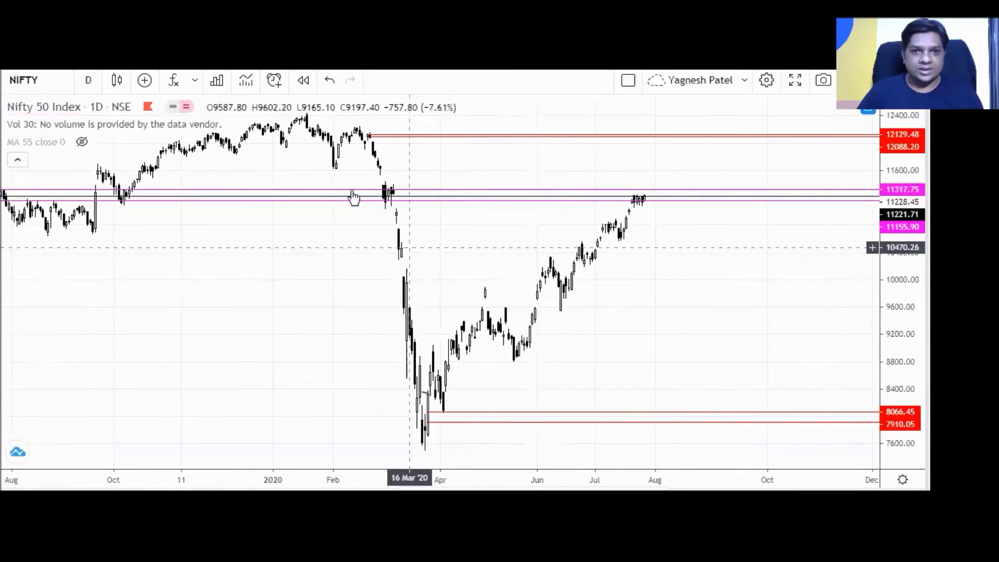
{"action": "scroll", "coordinate": [333, 188], "scroll_direction": "up", "scroll_amount": 2}
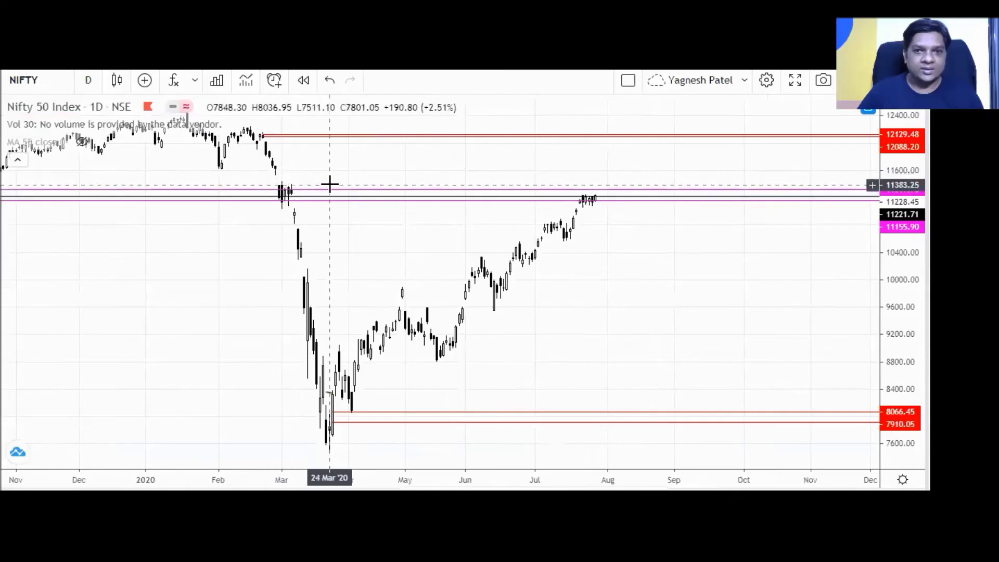
{"action": "scroll", "coordinate": [255, 271], "scroll_direction": "up", "scroll_amount": 3}
{"action": "scroll", "coordinate": [248, 286], "scroll_direction": "left", "scroll_amount": 5}
{"action": "scroll", "coordinate": [151, 247], "scroll_direction": "up", "scroll_amount": 2}
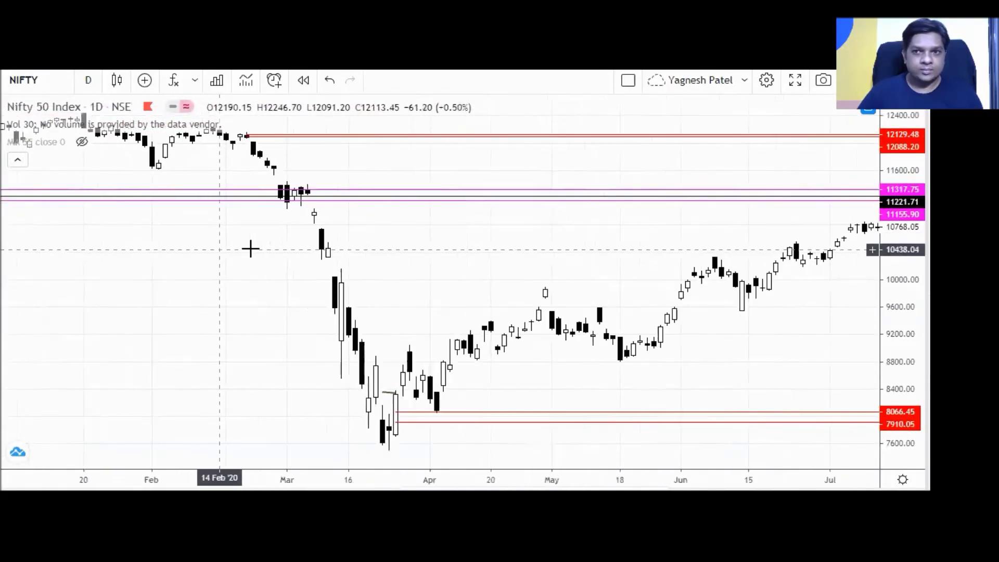
{"action": "scroll", "coordinate": [335, 194], "scroll_direction": "up", "scroll_amount": 1}
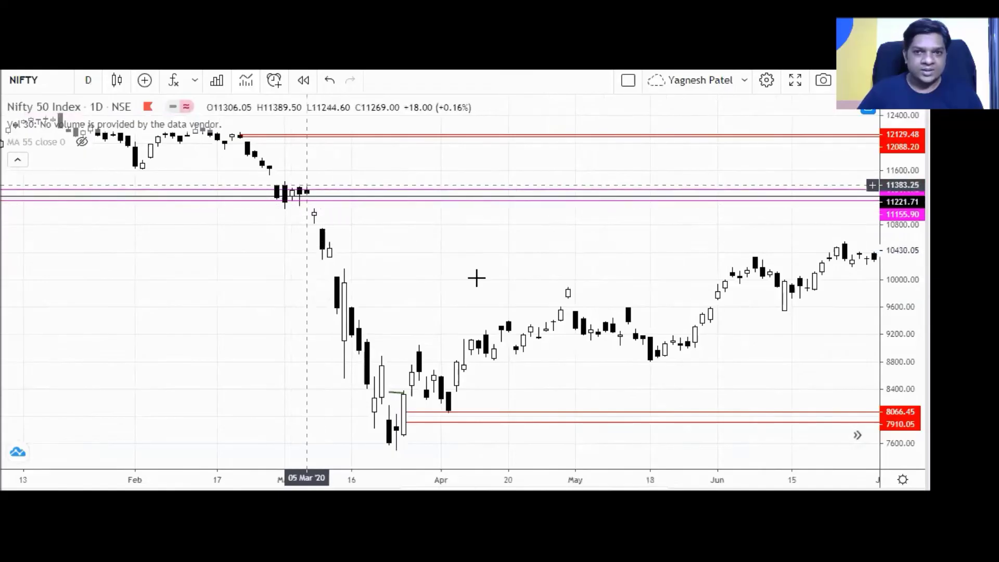
{"action": "scroll", "coordinate": [476, 278], "scroll_direction": "down", "scroll_amount": 4}
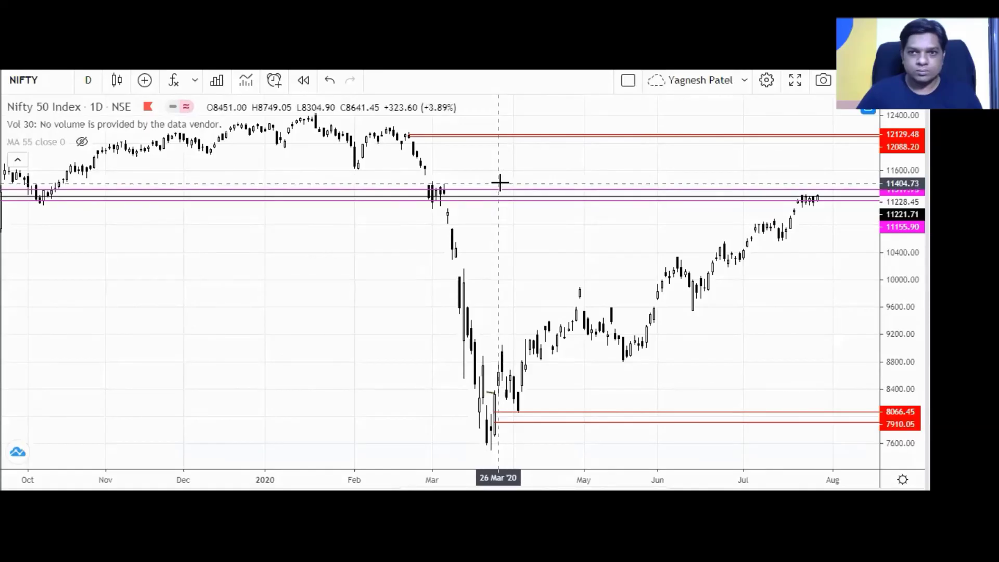
{"action": "left_click", "coordinate": [88, 80]}
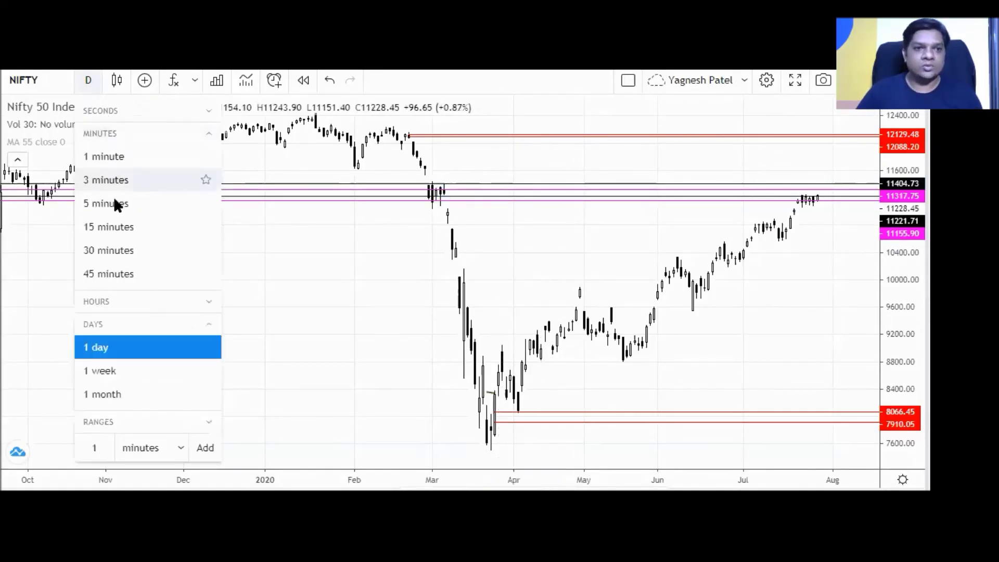
{"action": "left_click", "coordinate": [116, 204]}
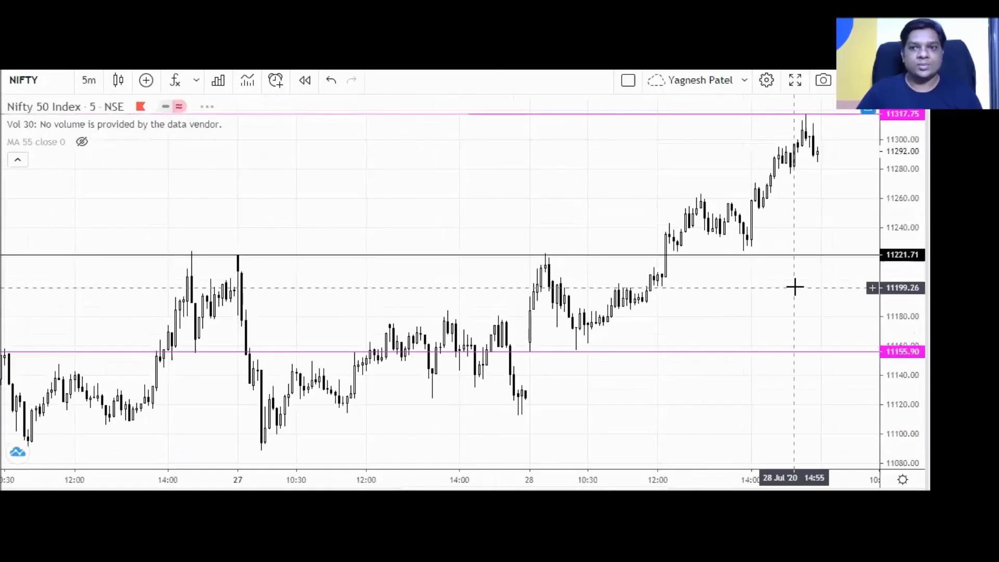
{"action": "scroll", "coordinate": [794, 287], "scroll_direction": "down", "scroll_amount": 5}
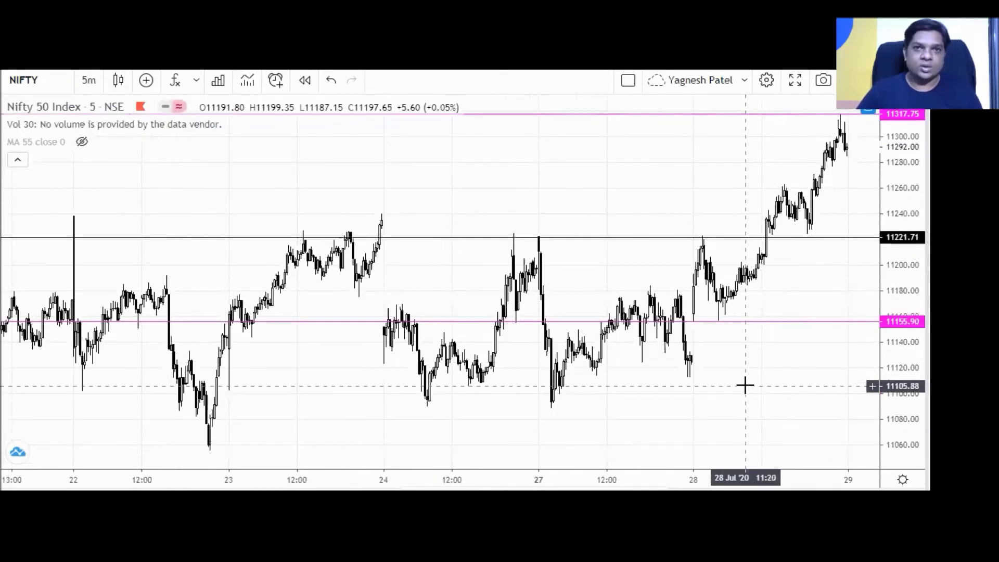